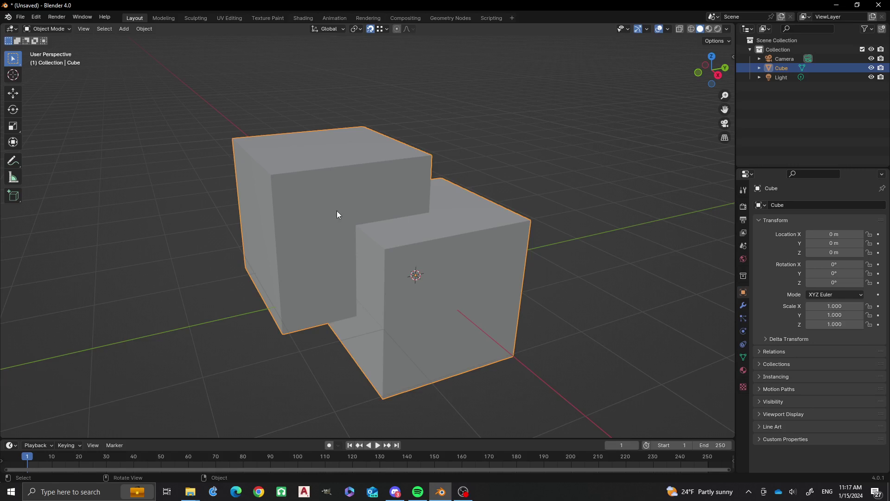
# Enter Edit Mode on the cube mesh, test Select Linked on one cube, then deselect.
pyautogui.press('Tab')
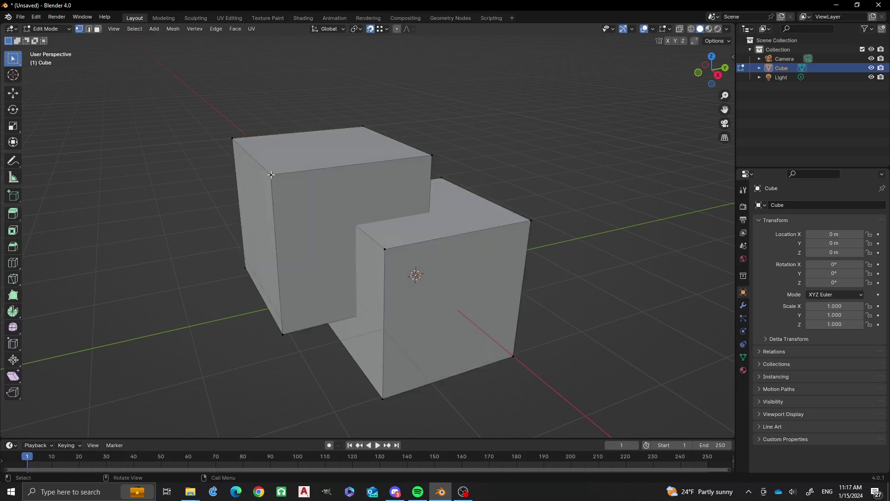
pyautogui.press('l')
pyautogui.press('l')
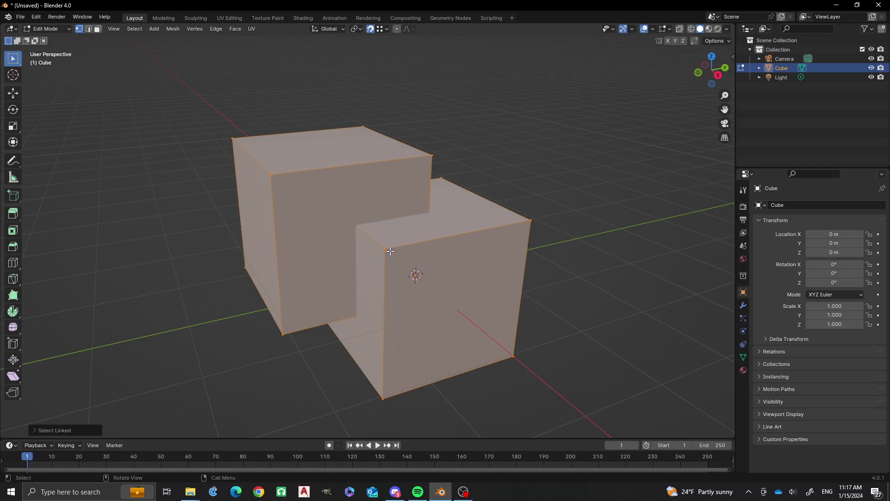
pyautogui.click(527, 157)
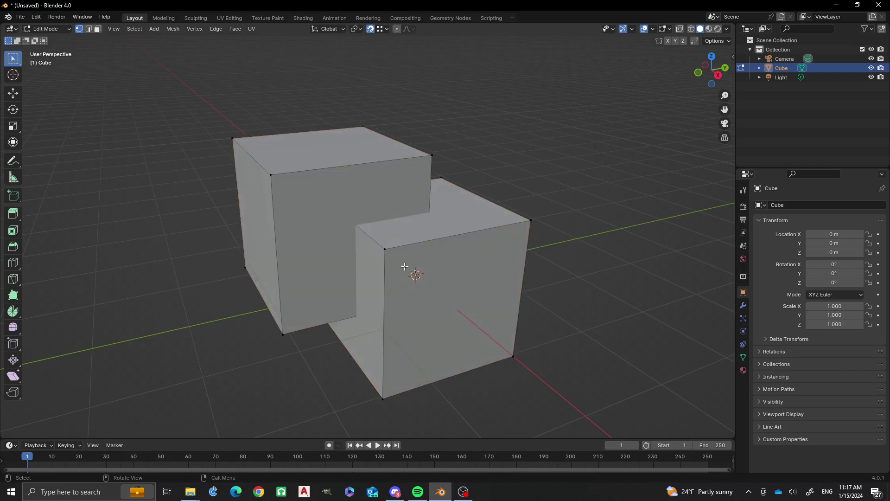
# Orbit and zoom around the stepped mesh, viewing it from above.
pyautogui.scroll(-3, 353, 227)
pyautogui.moveTo(348, 218); pyautogui.dragTo(404, 271, button='middle')
pyautogui.scroll(2, 403, 271)
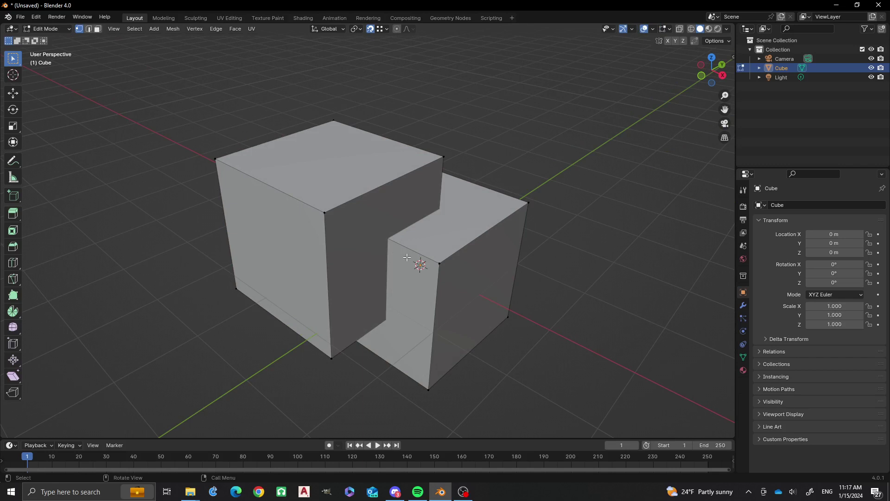
pyautogui.moveTo(450, 268); pyautogui.dragTo(392, 285, button='middle')
pyautogui.moveTo(438, 242); pyautogui.dragTo(370, 263, button='middle')
pyautogui.scroll(2, 367, 218)
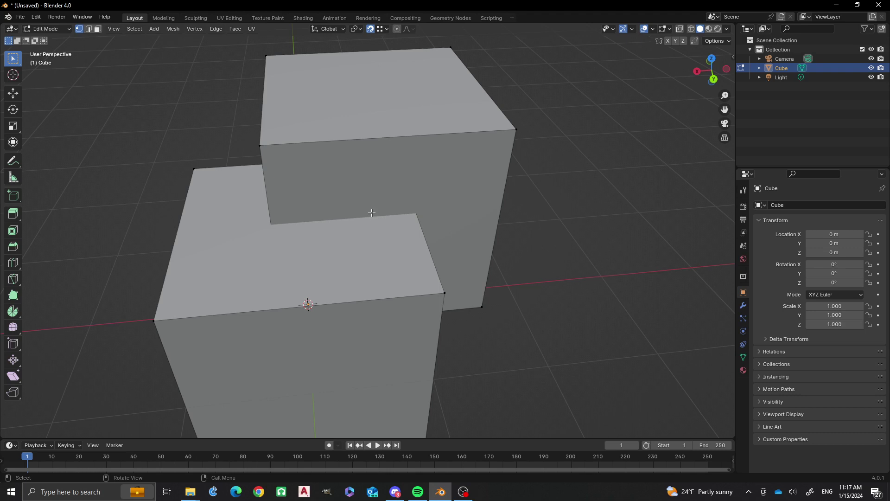
pyautogui.moveTo(371, 213); pyautogui.dragTo(407, 230, button='middle')
# Switch the viewport to Wireframe shading from the Z pie menu.
pyautogui.press('z')
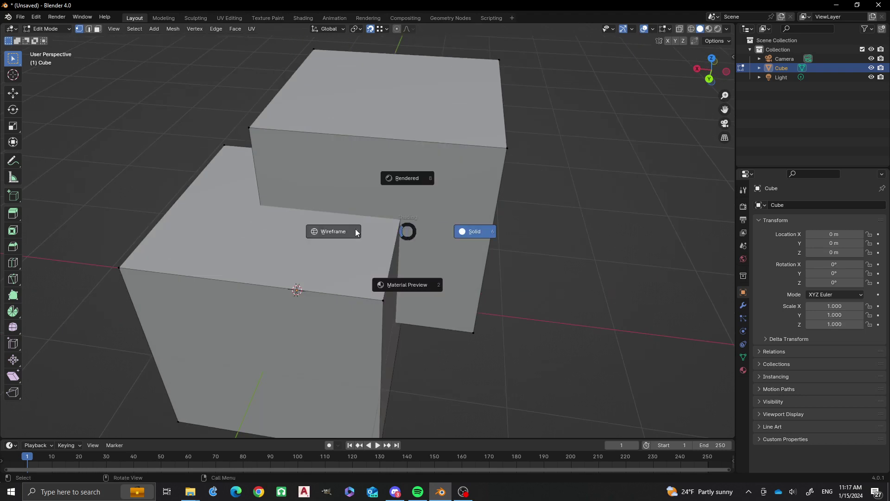
pyautogui.click(356, 232)
pyautogui.scroll(-3, 392, 182)
pyautogui.moveTo(407, 232); pyautogui.dragTo(340, 306, button='middle')
# Orbit, pan and zoom through back and perspective views to inspect the cubes' overlap.
pyautogui.moveTo(327, 189); pyautogui.dragTo(354, 230, button='middle')
pyautogui.moveTo(362, 284); pyautogui.dragTo(352, 225, button='middle')
pyautogui.scroll(5, 352, 225)
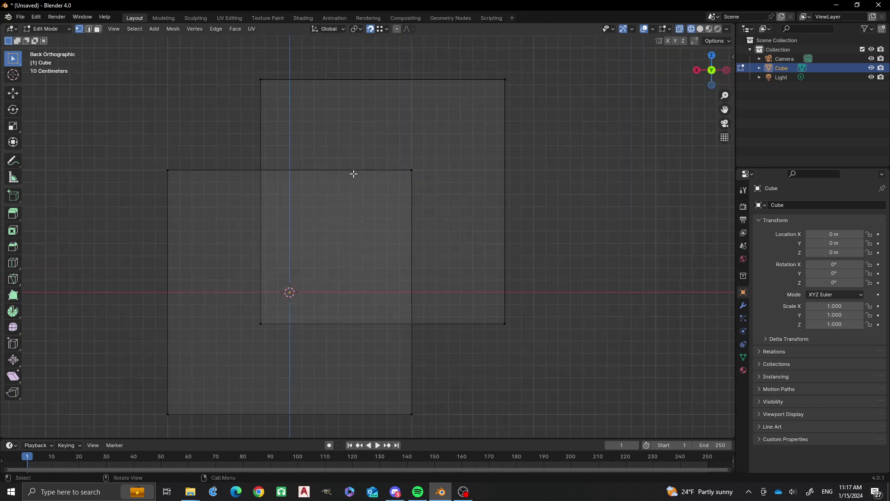
pyautogui.keyDown('shift'); pyautogui.moveTo(264, 176); pyautogui.dragTo(294, 210, button='middle'); pyautogui.keyUp('shift')
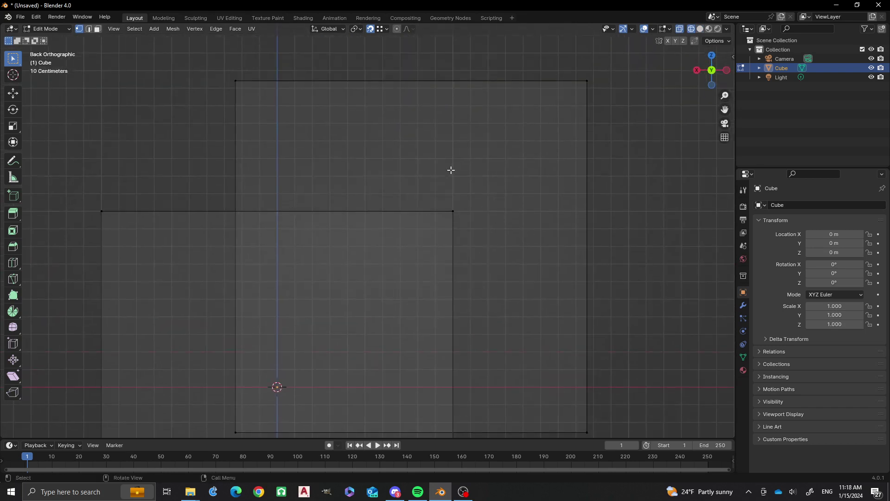
pyautogui.moveTo(475, 225); pyautogui.dragTo(444, 260, button='middle')
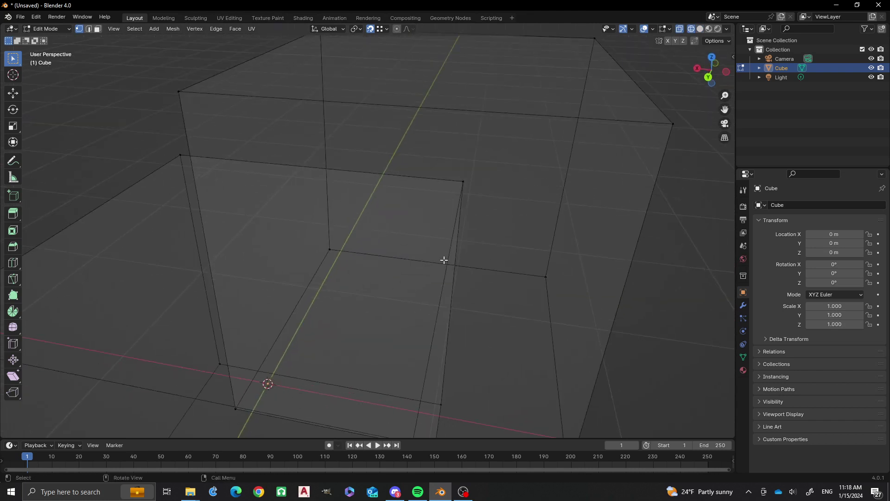
pyautogui.scroll(-3, 255, 241)
pyautogui.moveTo(247, 250); pyautogui.dragTo(308, 248, button='middle')
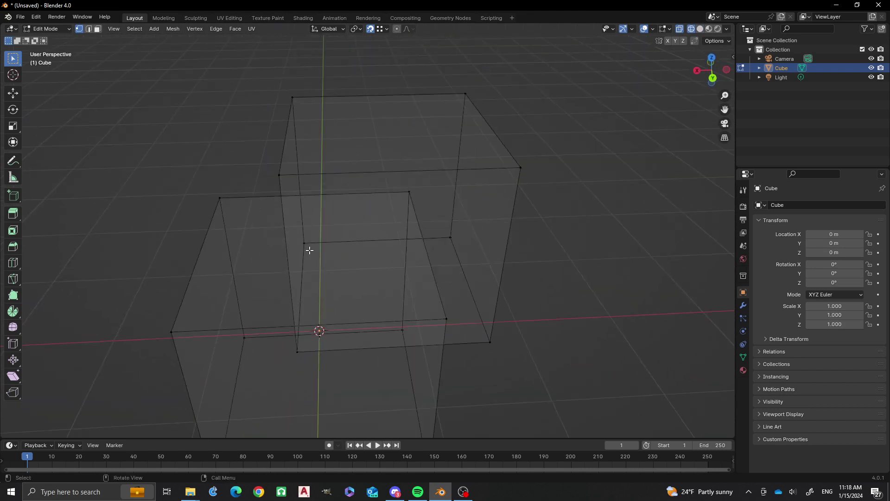
pyautogui.scroll(2, 307, 248)
pyautogui.moveTo(278, 193); pyautogui.dragTo(276, 197, button='middle')
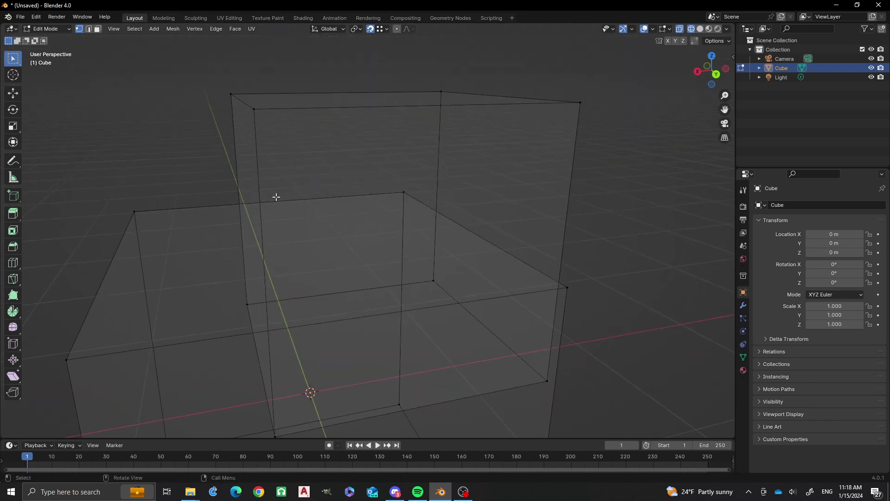
# Knife-cut a three-point edge from the left vertical edge to the right edge.
pyautogui.press('k')
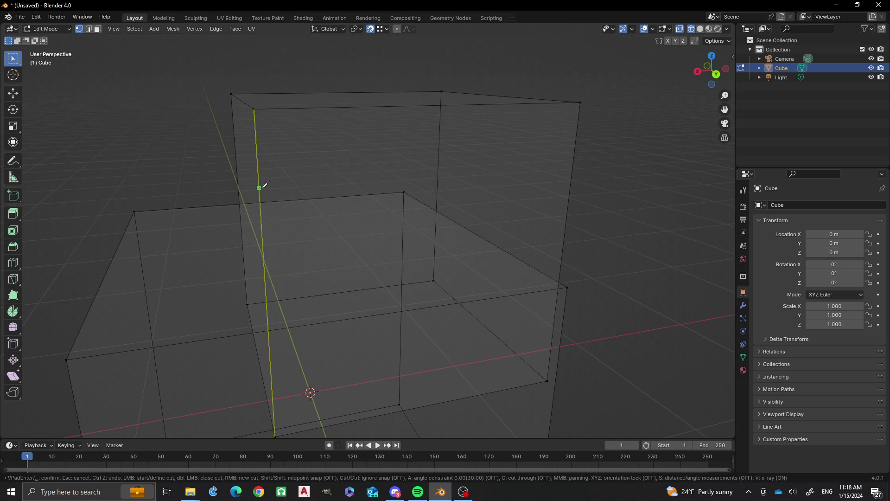
pyautogui.click(259, 189)
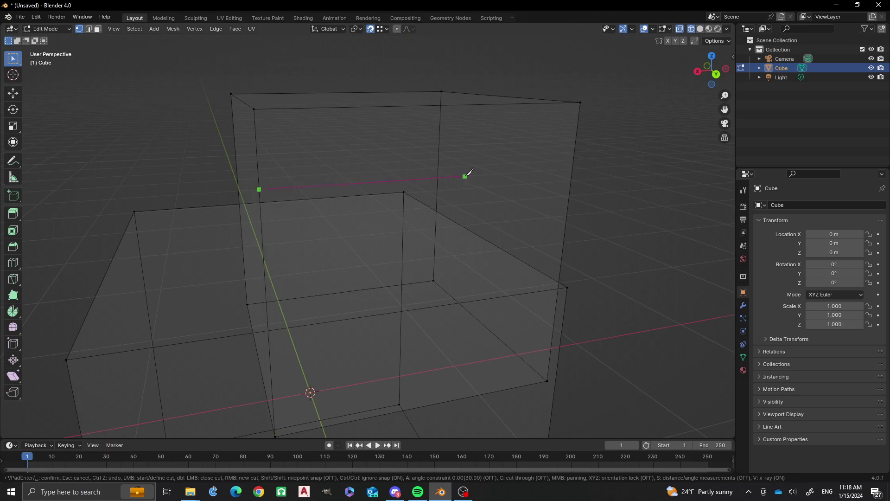
pyautogui.click(465, 177)
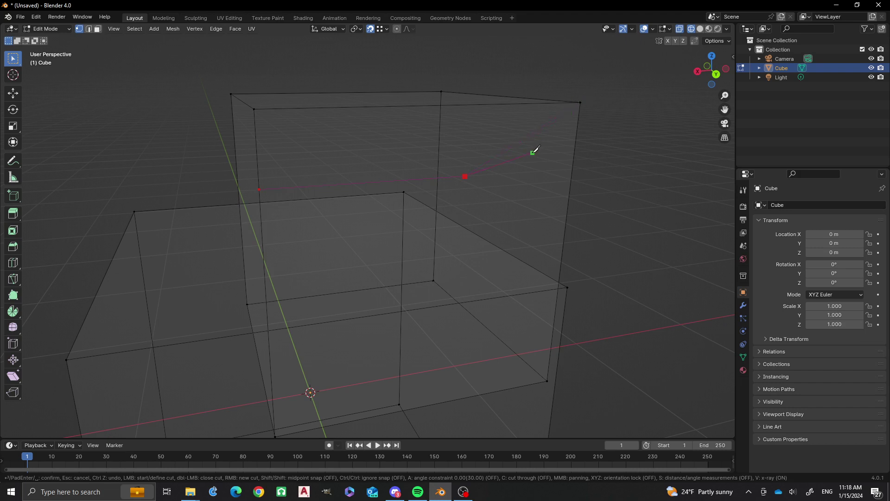
pyautogui.click(558, 129)
pyautogui.press('Return')
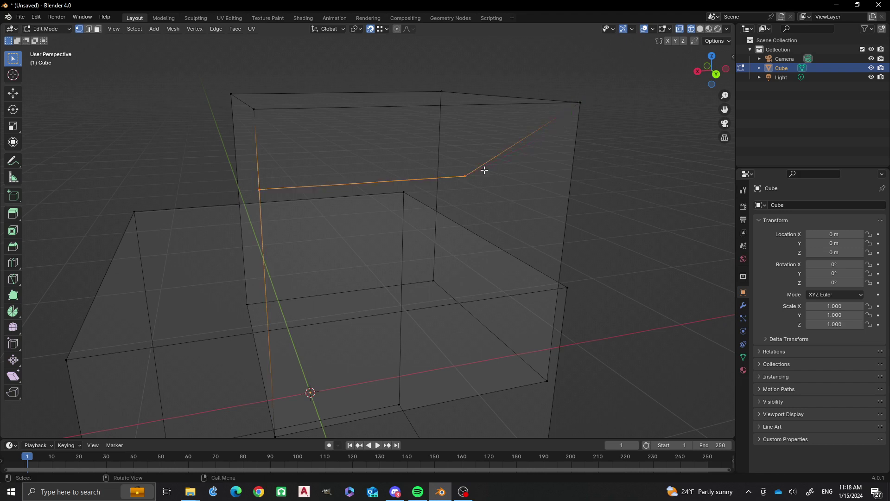
pyautogui.moveTo(481, 168); pyautogui.dragTo(418, 221, button='middle')
# Knife-cut a second intersection edge from a corner vertex across to the left face.
pyautogui.press('k')
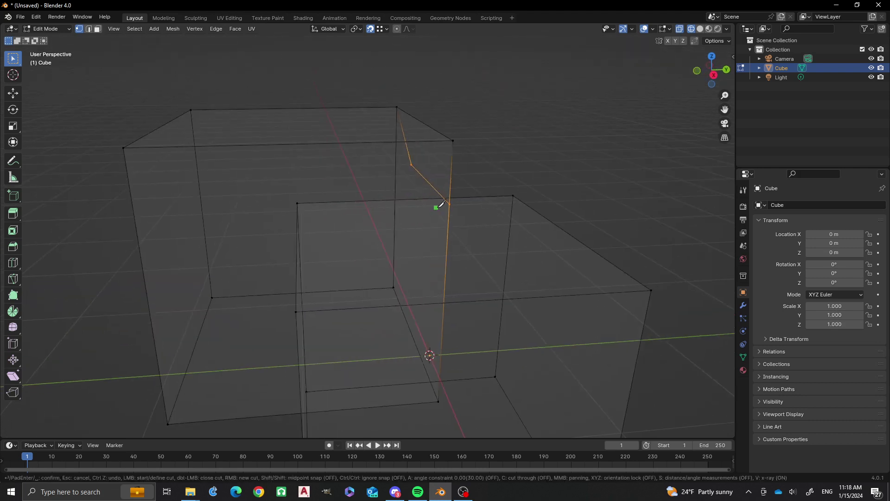
pyautogui.click(449, 203)
pyautogui.click(246, 212)
pyautogui.click(168, 178)
pyautogui.press('Return')
pyautogui.scroll(-4, 207, 167)
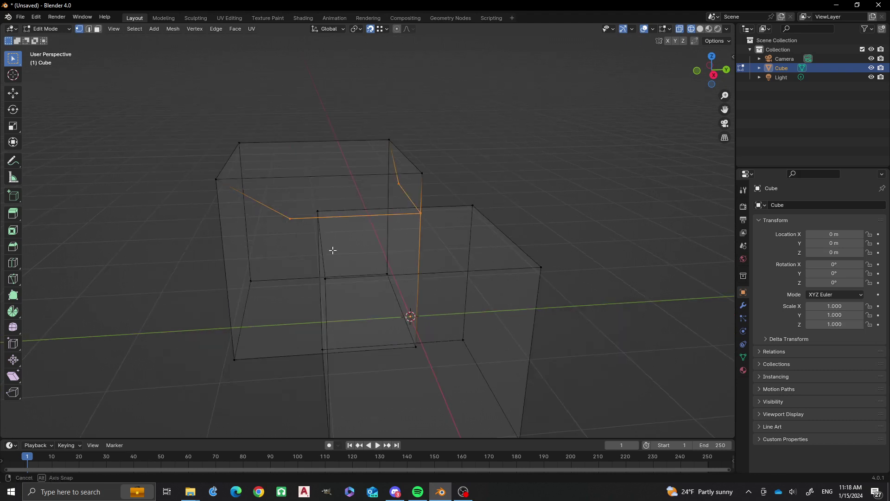
pyautogui.moveTo(247, 246); pyautogui.dragTo(269, 254, button='middle')
pyautogui.moveTo(402, 267); pyautogui.dragTo(368, 267, button='middle')
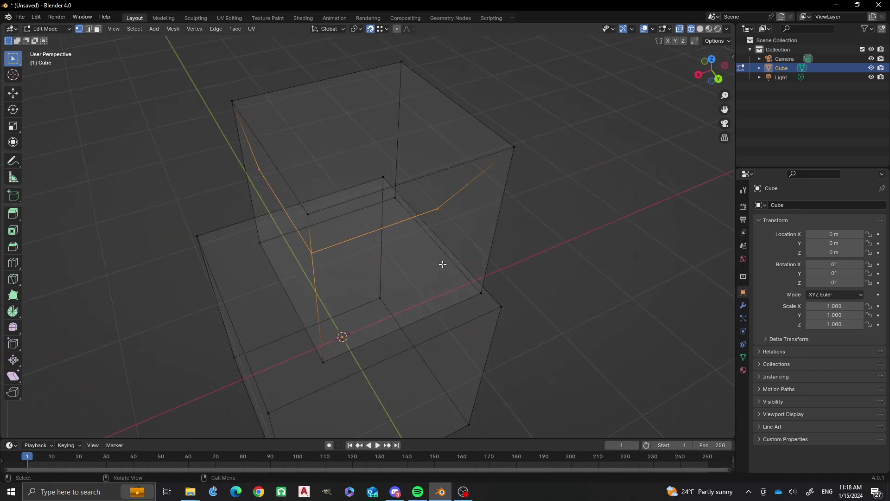
# Knife-cut a third intersection edge from the cube's edge to a new corner point.
pyautogui.press('k')
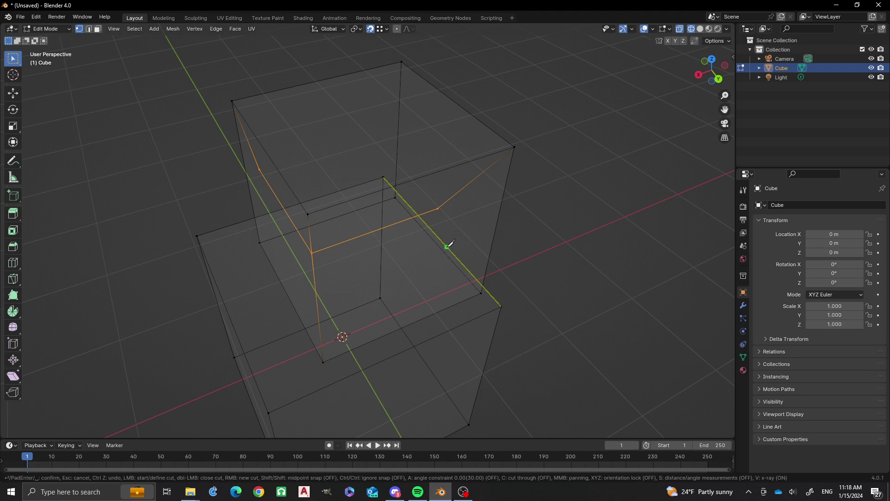
pyautogui.click(447, 246)
pyautogui.click(282, 308)
pyautogui.press('Return')
pyautogui.moveTo(289, 248); pyautogui.dragTo(430, 316, button='middle')
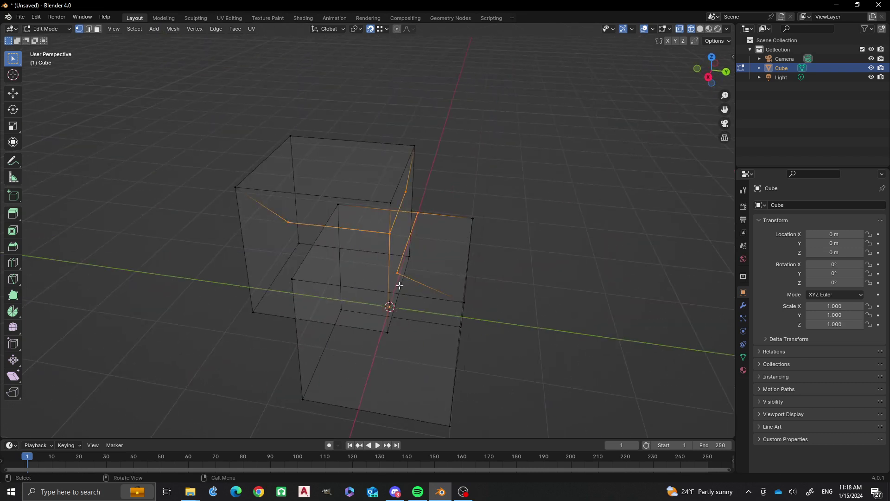
pyautogui.moveTo(399, 286)
pyautogui.mouseDown(button='middle')
pyautogui.moveTo(396, 302)
pyautogui.moveTo(342, 318)
pyautogui.moveTo(345, 284)
pyautogui.moveTo(411, 269)
pyautogui.moveTo(412, 277)
pyautogui.mouseUp(button='middle')
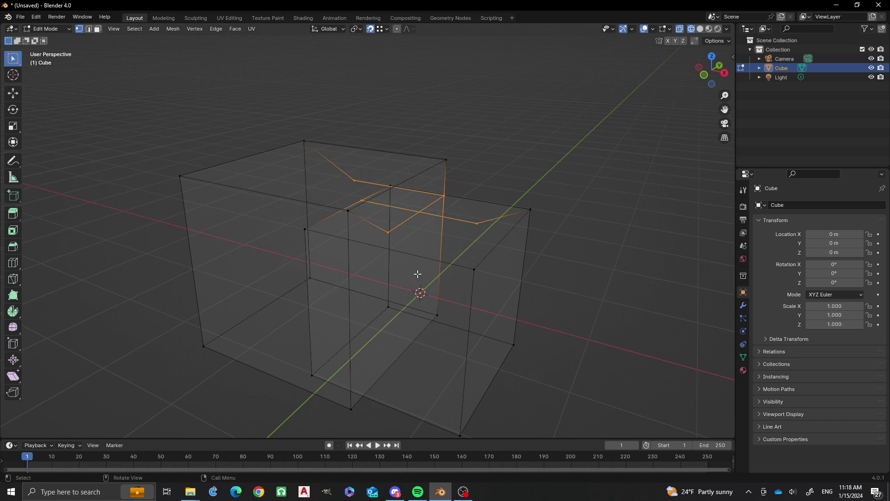
# Knife-cut from the horizontal edge down to the lower corner, then view the underside.
pyautogui.press('k')
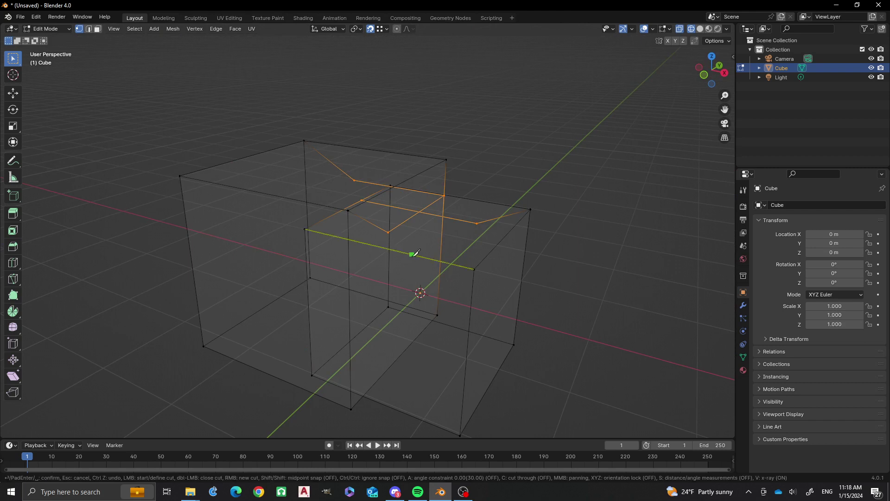
pyautogui.click(412, 254)
pyautogui.click(414, 356)
pyautogui.press('Return')
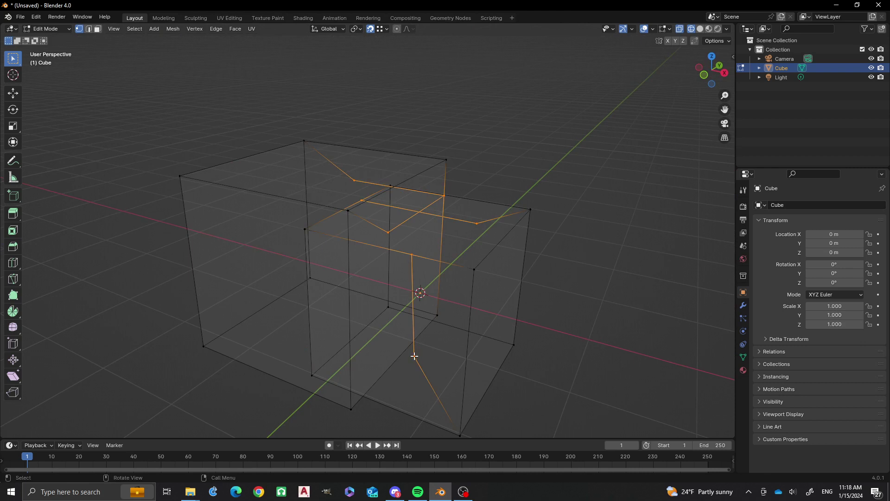
pyautogui.moveTo(414, 355); pyautogui.dragTo(338, 294, button='middle')
pyautogui.moveTo(441, 302); pyautogui.dragTo(410, 294, button='middle')
pyautogui.moveTo(373, 257); pyautogui.dragTo(383, 290, button='middle')
pyautogui.moveTo(343, 210); pyautogui.dragTo(379, 207, button='middle')
# Start another knife cut at a snapped edge point, orbiting mid-cut.
pyautogui.press('k')
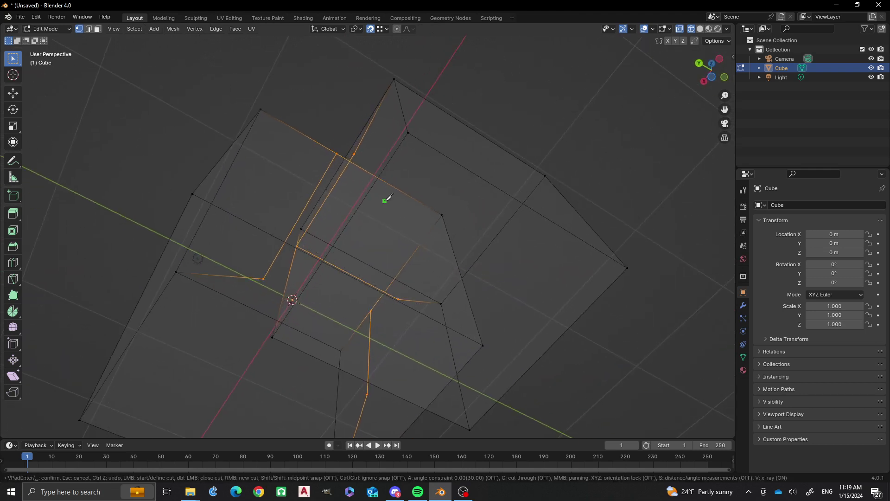
pyautogui.click(378, 182)
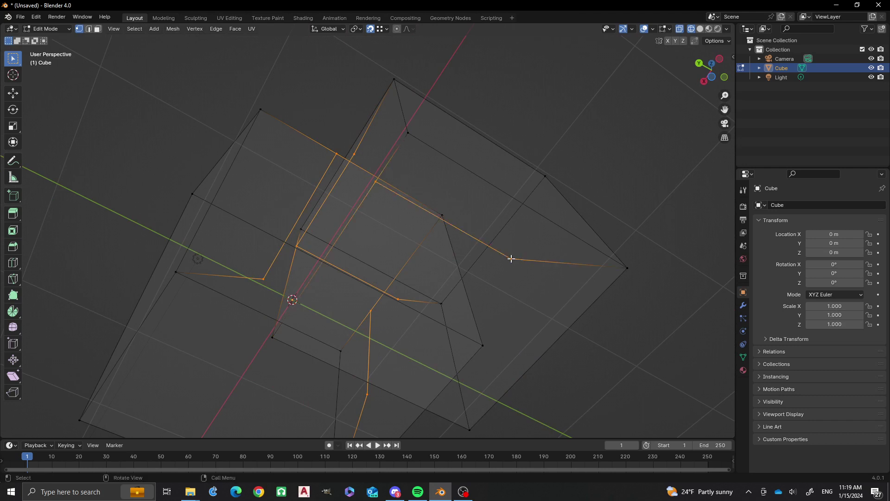
pyautogui.scroll(-4, 512, 258)
pyautogui.moveTo(512, 258); pyautogui.dragTo(397, 237, button='middle')
pyautogui.scroll(6, 387, 209)
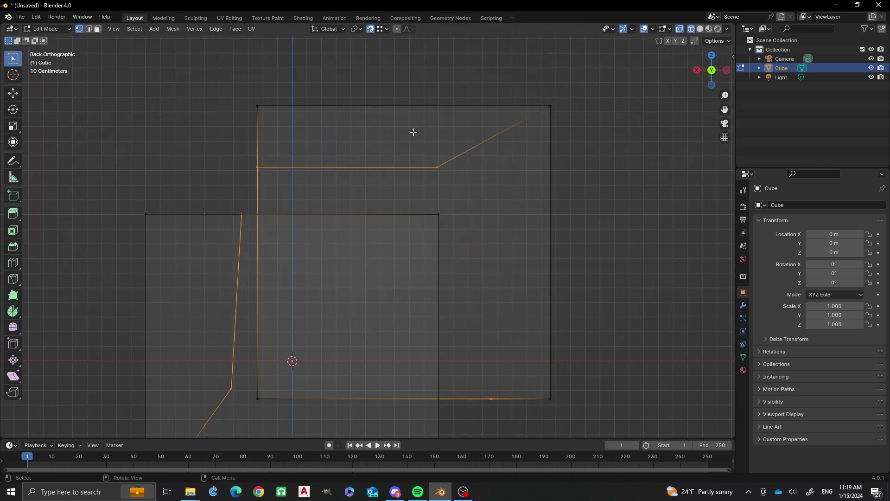
# Enable Edge snapping alongside Vertex, then tilt into a perspective view.
pyautogui.click(383, 31)
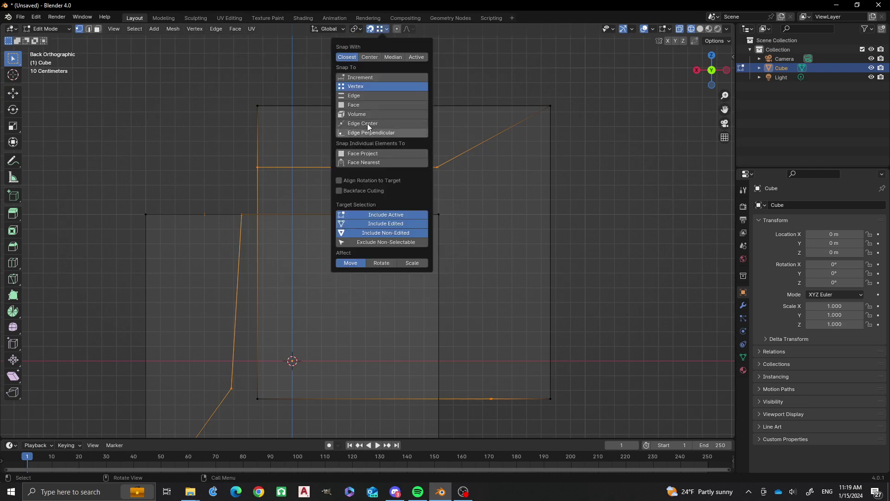
pyautogui.keyDown('shift'); pyautogui.click(365, 96); pyautogui.keyUp('shift')
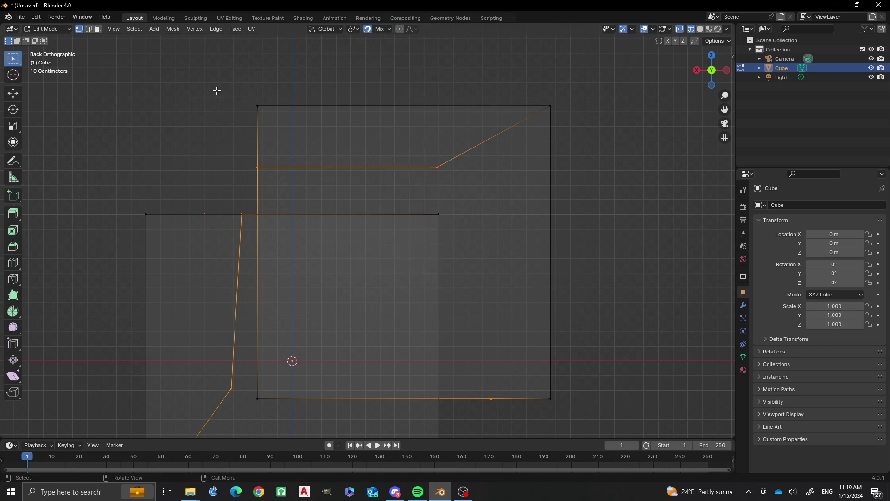
pyautogui.moveTo(293, 135); pyautogui.dragTo(272, 217, button='middle')
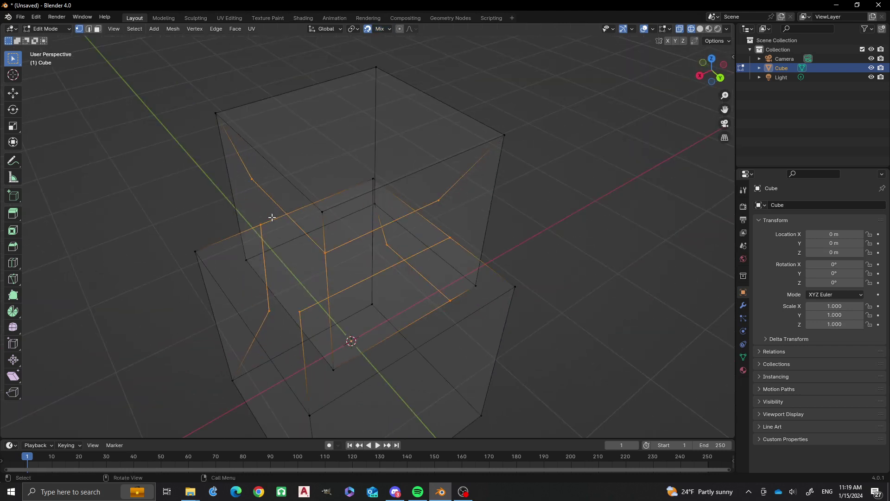
# Select a cut vertex and slide it along the Y axis onto the cube edge.
pyautogui.click(299, 315)
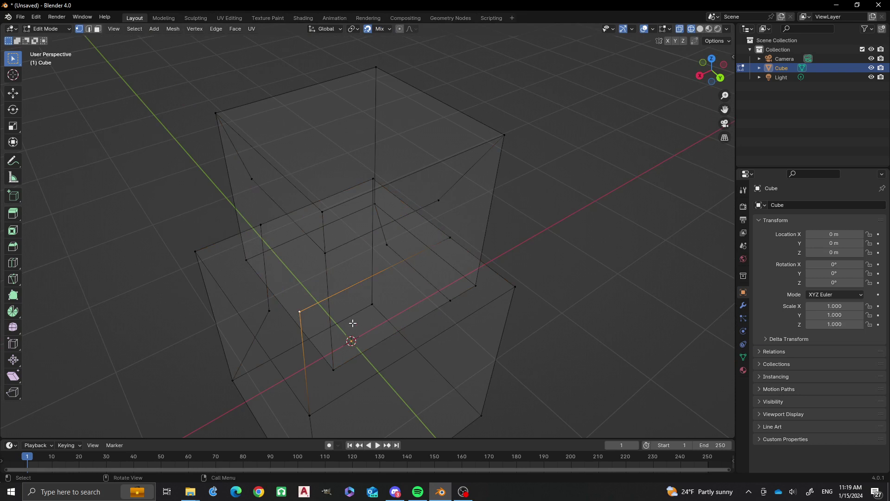
pyautogui.moveTo(353, 324); pyautogui.dragTo(423, 291, button='middle')
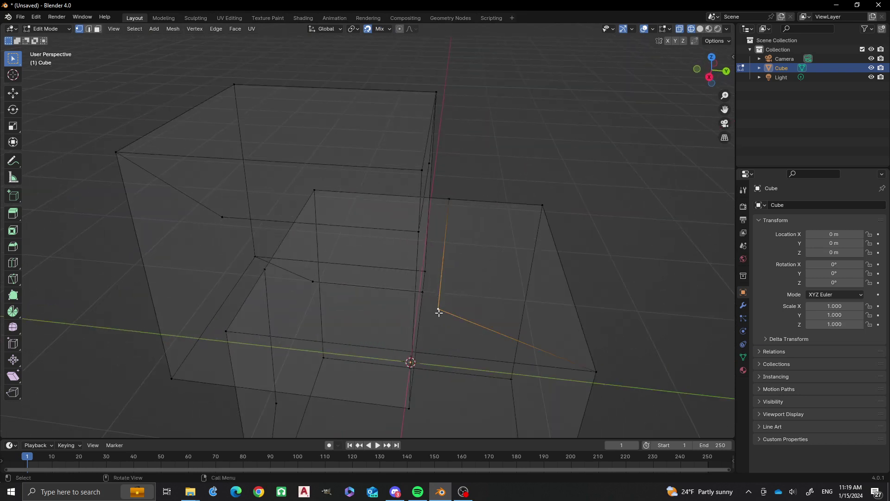
pyautogui.press('g')
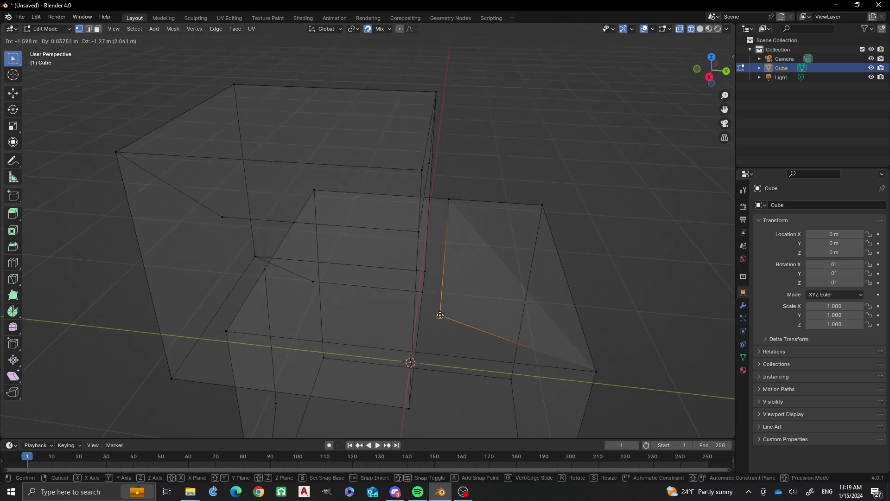
pyautogui.press('y')
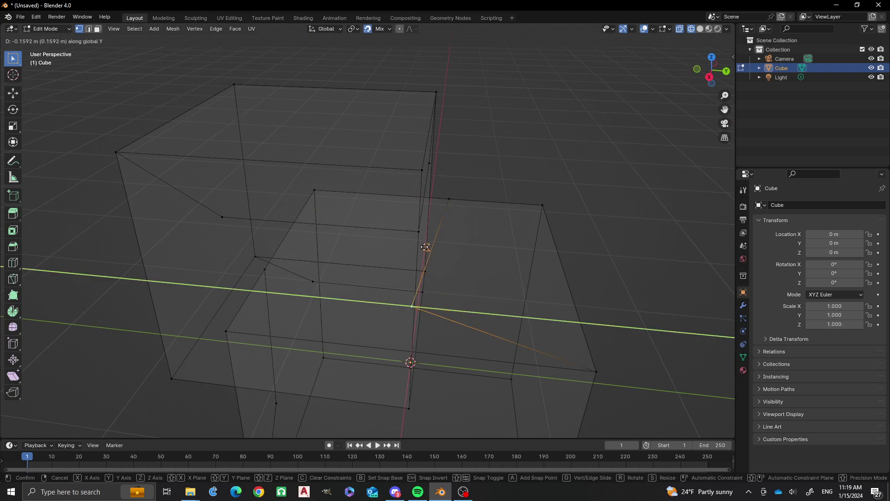
pyautogui.click(470, 304)
pyautogui.moveTo(469, 304); pyautogui.dragTo(393, 317, button='middle')
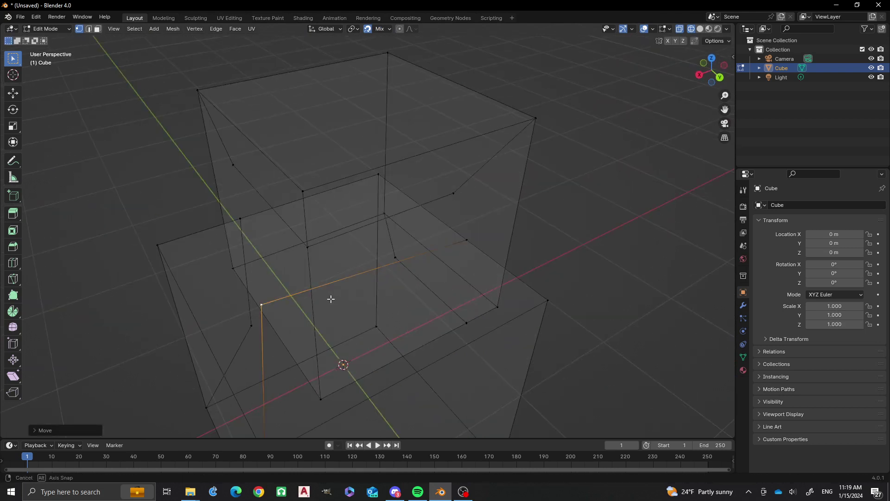
pyautogui.moveTo(332, 298); pyautogui.dragTo(334, 309, button='middle')
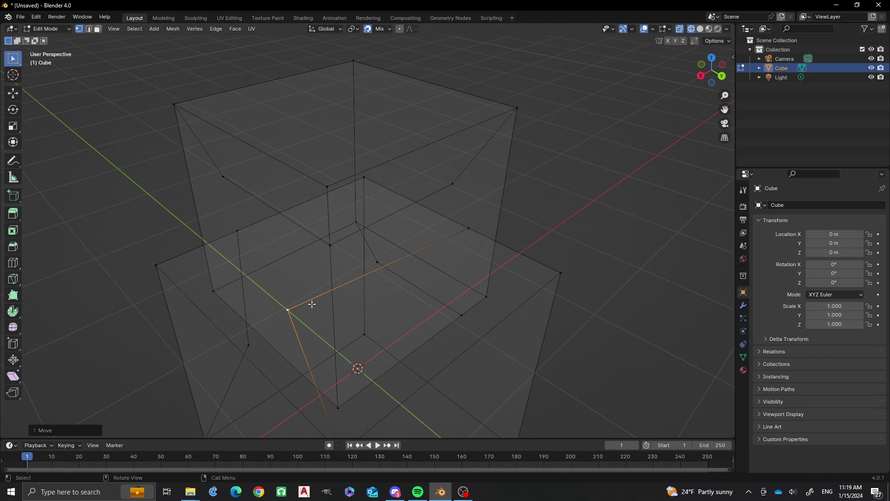
# Slide the selected vertex along the X axis into line.
pyautogui.press('g')
pyautogui.press('x')
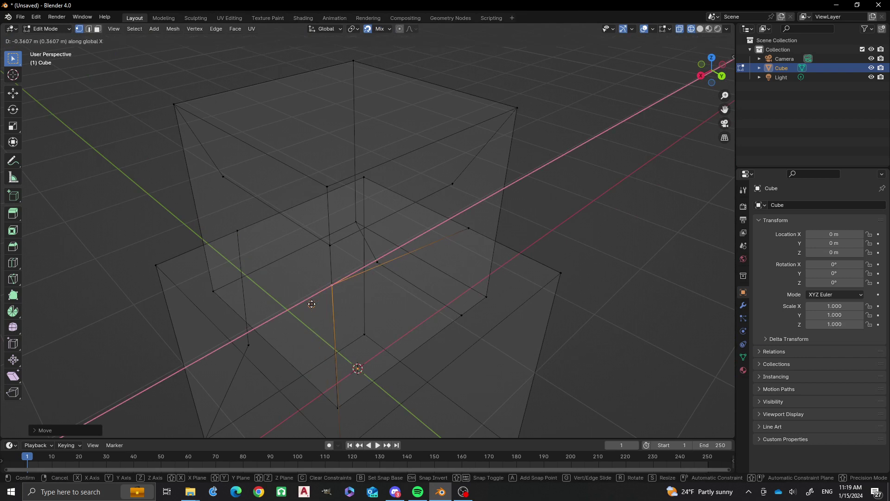
pyautogui.click(313, 270)
pyautogui.moveTo(295, 287); pyautogui.dragTo(328, 274, button='middle')
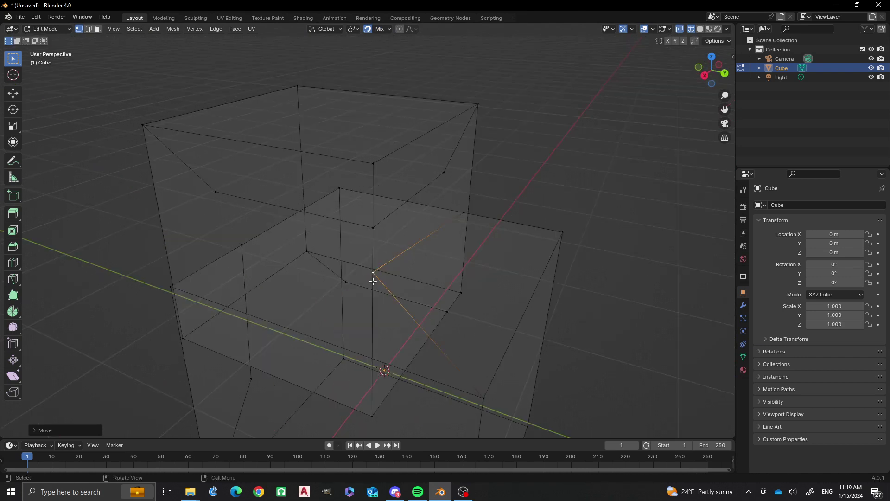
pyautogui.moveTo(420, 239); pyautogui.dragTo(336, 304, button='middle')
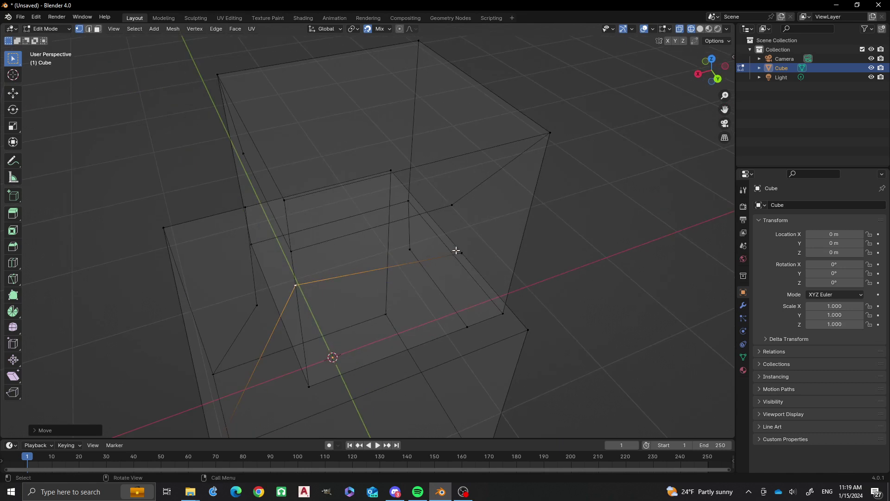
# Move the selected edge along the Y axis into place.
pyautogui.press('g')
pyautogui.press('y')
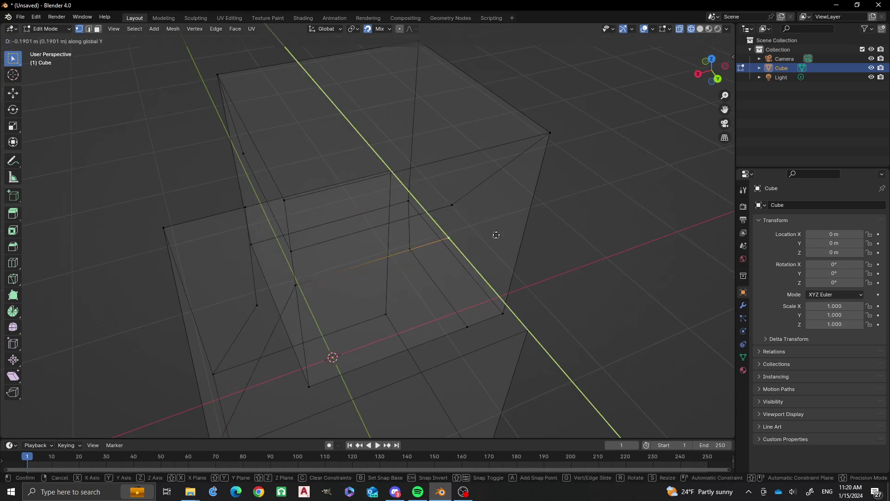
pyautogui.click(435, 252)
pyautogui.moveTo(457, 277); pyautogui.dragTo(427, 321, button='middle')
# Connect two selected vertices with a new edge.
pyautogui.click(264, 271)
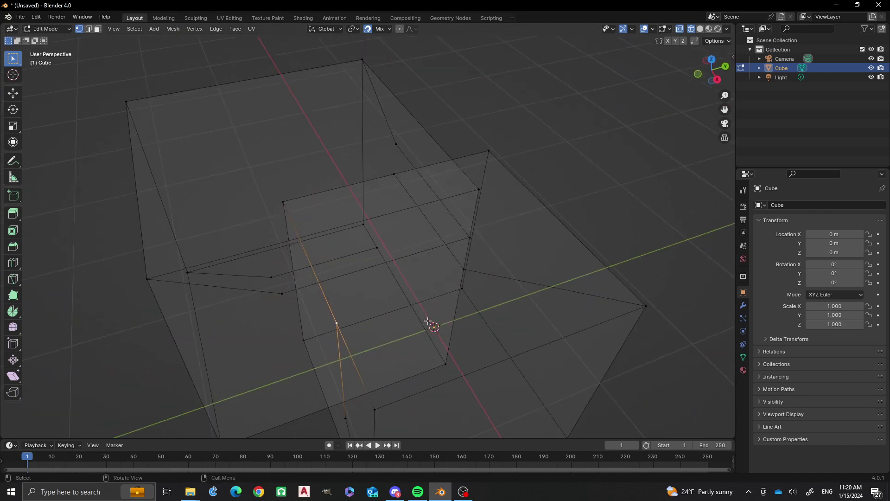
pyautogui.moveTo(472, 288); pyautogui.dragTo(459, 263, button='middle')
pyautogui.keyDown('shift'); pyautogui.click(451, 251); pyautogui.keyUp('shift')
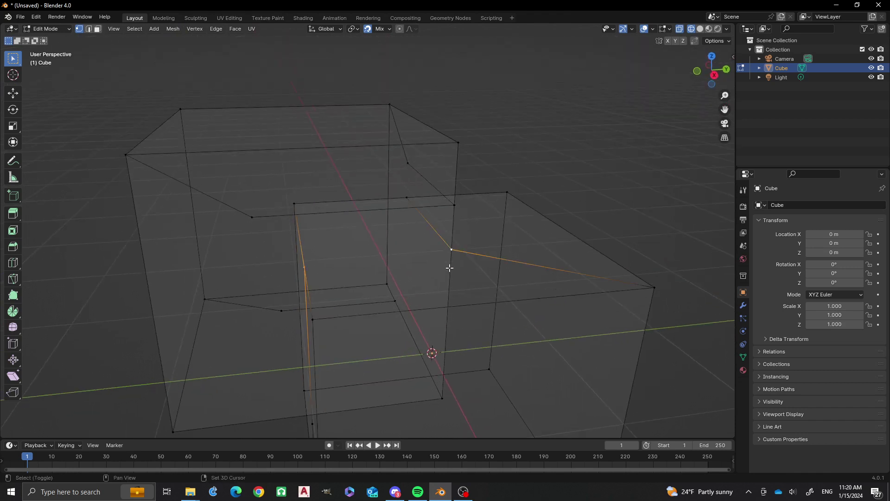
pyautogui.press('f')
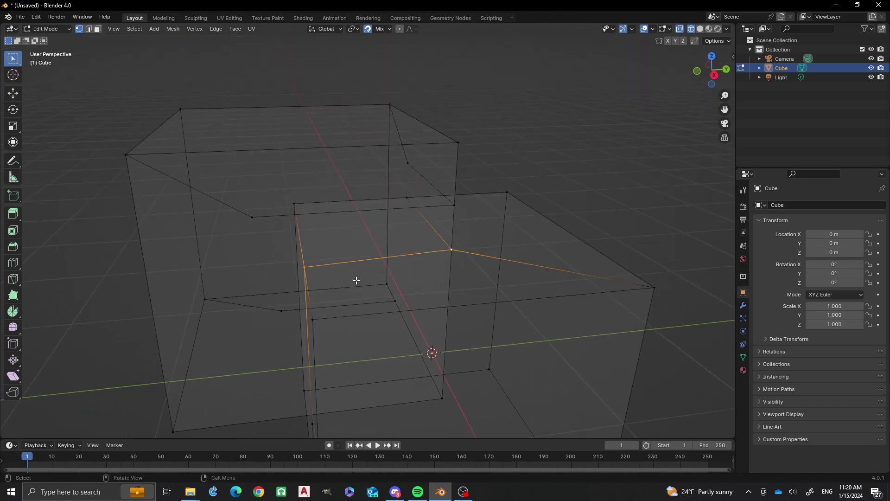
pyautogui.moveTo(423, 284); pyautogui.dragTo(390, 250, button='middle')
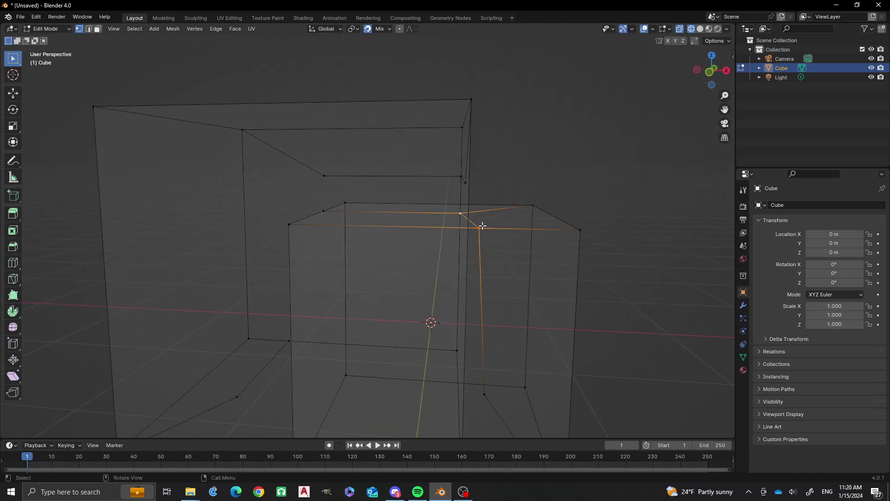
pyautogui.moveTo(484, 236); pyautogui.dragTo(482, 257, button='middle')
# Slide the vertex about 0.108 m along X onto the intersecting cube edge.
pyautogui.press('g')
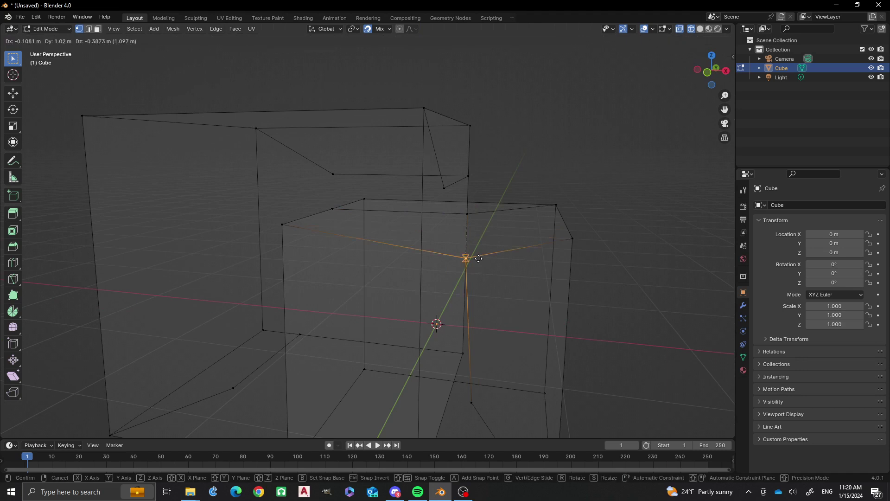
pyautogui.press('x')
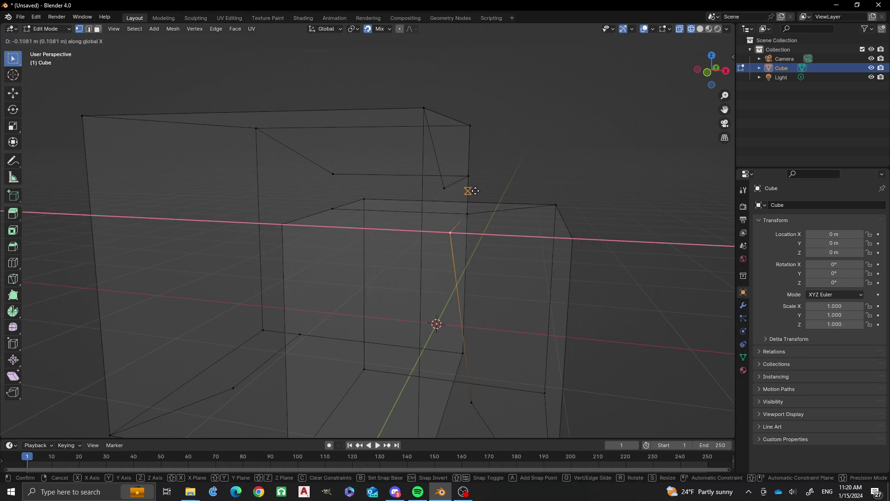
pyautogui.click(470, 204)
pyautogui.moveTo(471, 232); pyautogui.dragTo(400, 341, button='middle')
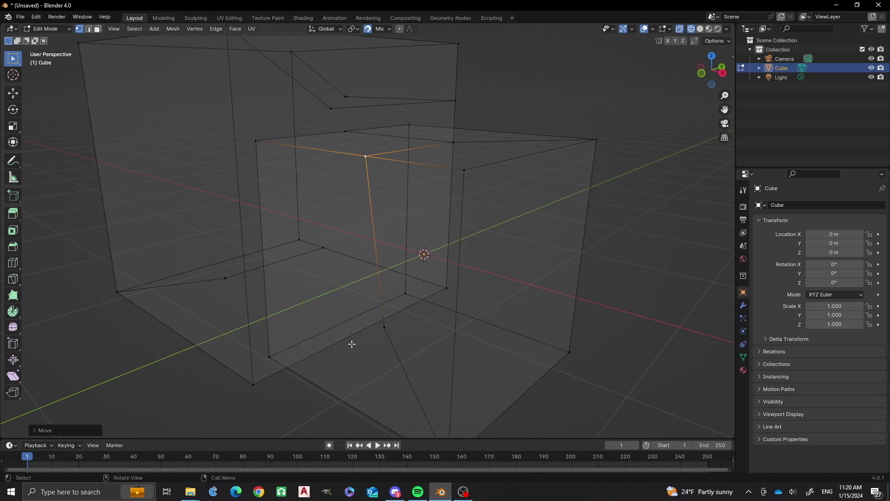
# Knife-cut an edge from the lower face's bottom edge to an existing vertex, then deselect.
pyautogui.moveTo(352, 344); pyautogui.dragTo(276, 328, button='middle')
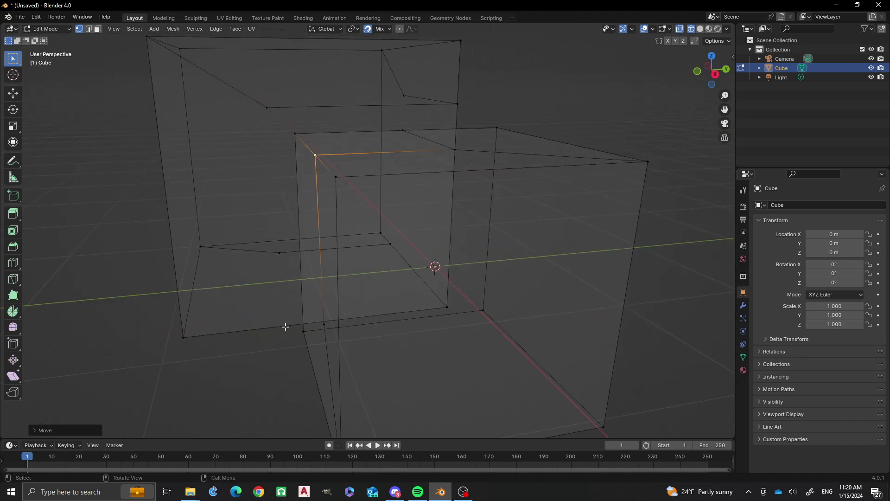
pyautogui.press('k')
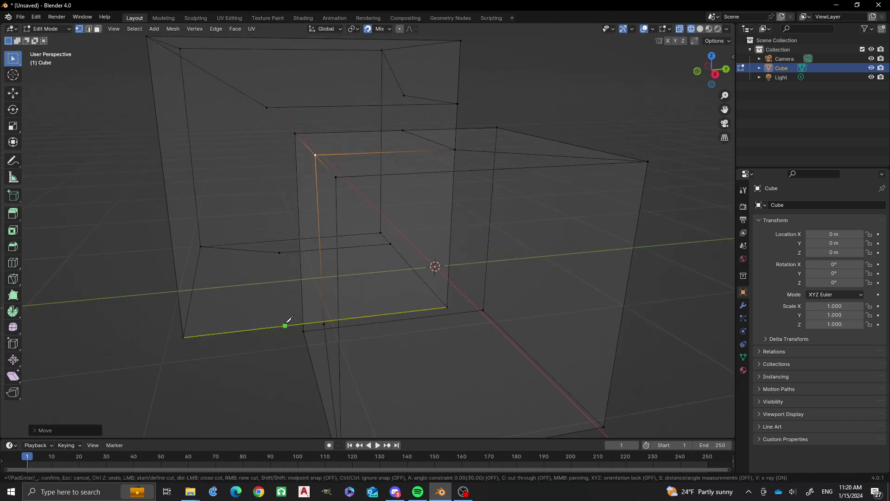
pyautogui.click(284, 326)
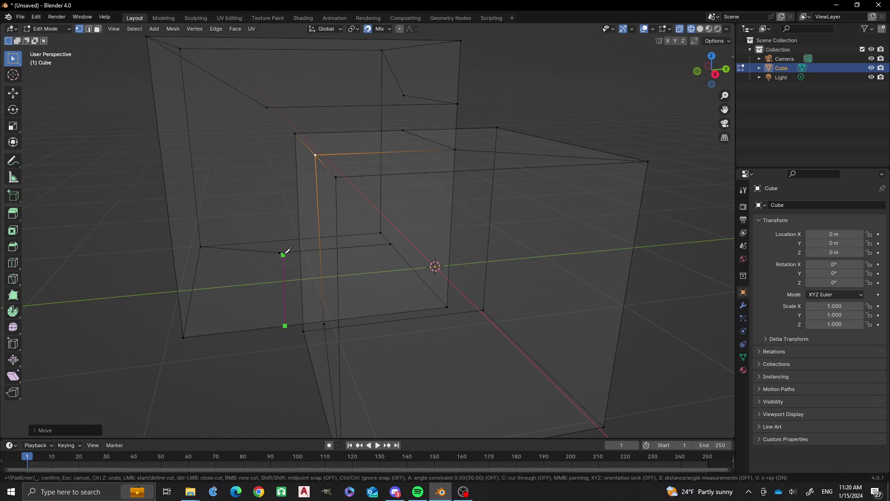
pyautogui.moveTo(278, 253); pyautogui.dragTo(215, 262, button='middle')
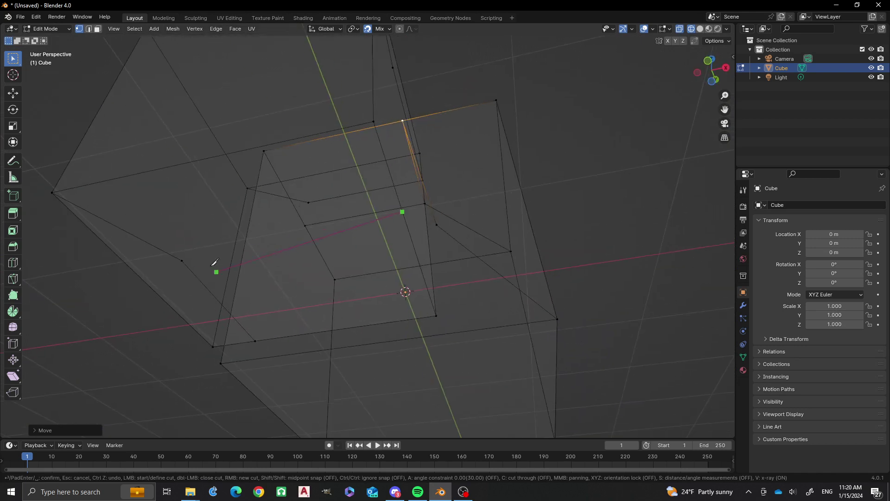
pyautogui.click(183, 260)
pyautogui.press('Return')
pyautogui.moveTo(281, 277); pyautogui.dragTo(259, 334, button='middle')
pyautogui.click(294, 309)
# Select the lower front vertex and slide it along the Y axis.
pyautogui.moveTo(294, 309); pyautogui.dragTo(294, 324, button='middle')
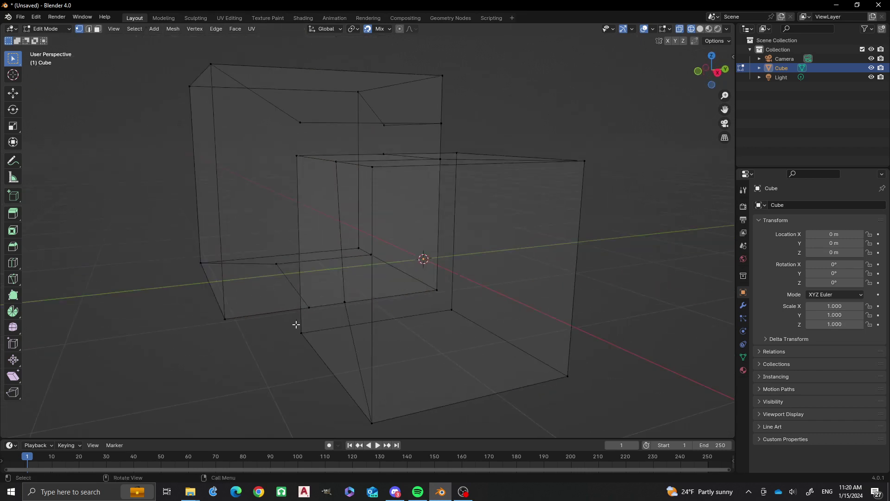
pyautogui.click(320, 315)
pyautogui.press('g')
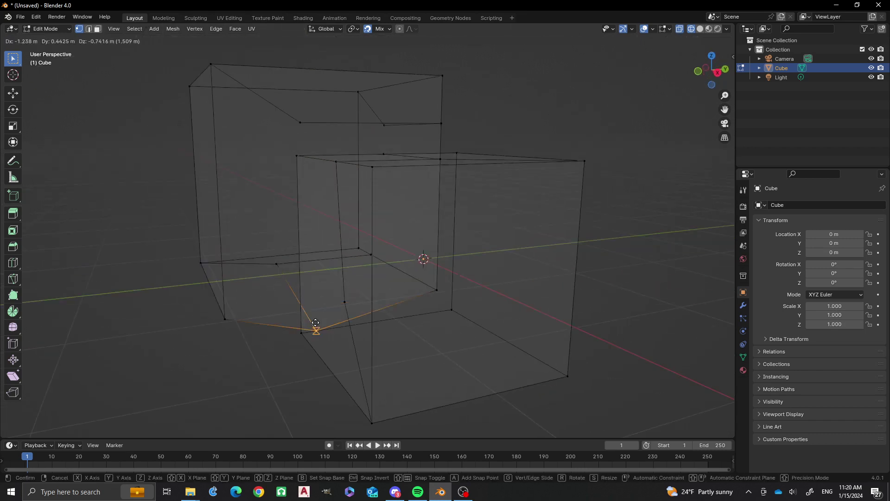
pyautogui.press('y')
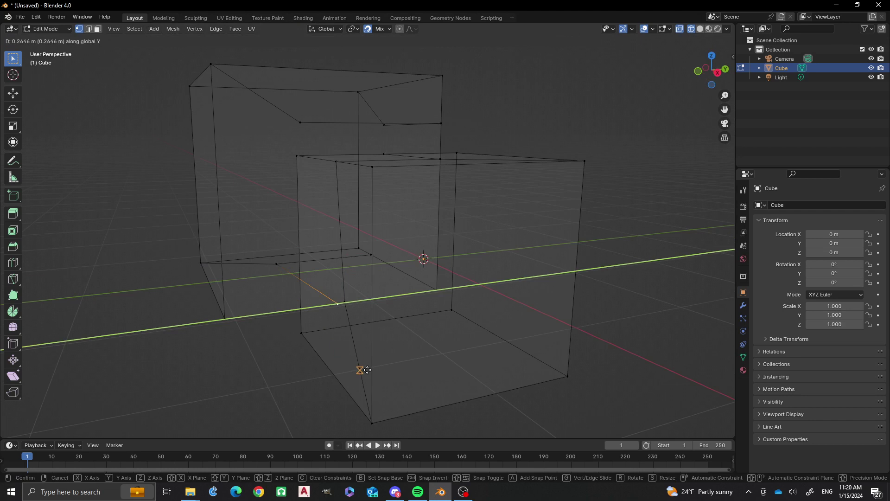
pyautogui.click(371, 354)
pyautogui.moveTo(346, 319); pyautogui.dragTo(429, 312, button='middle')
pyautogui.scroll(3, 400, 344)
# Move that vertex vertically along the Z axis into line.
pyautogui.moveTo(296, 300); pyautogui.dragTo(227, 294, button='middle')
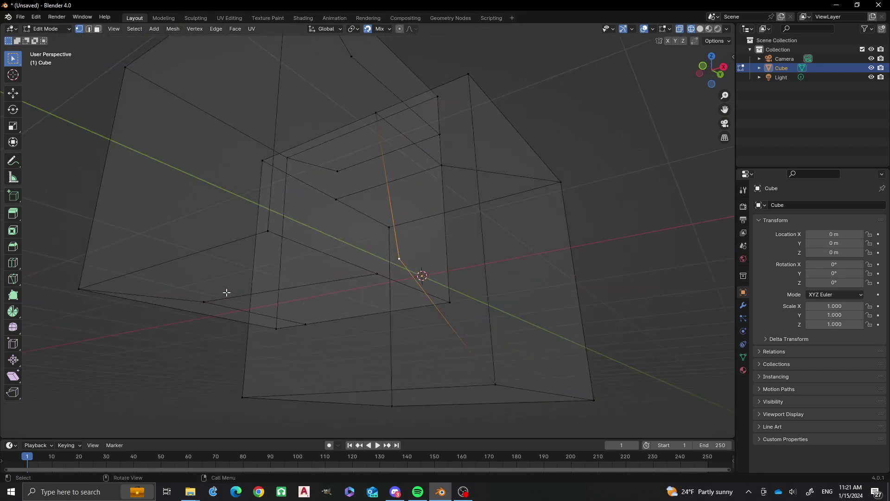
pyautogui.press('g')
pyautogui.press('z')
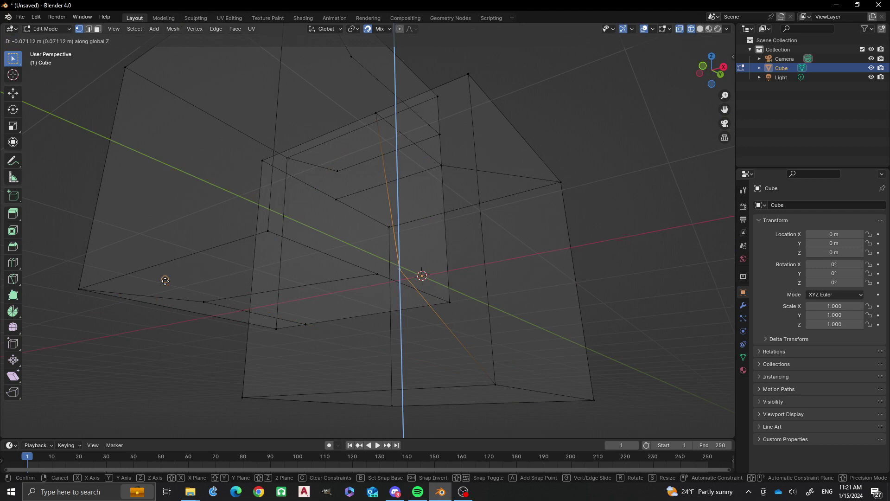
pyautogui.click(166, 302)
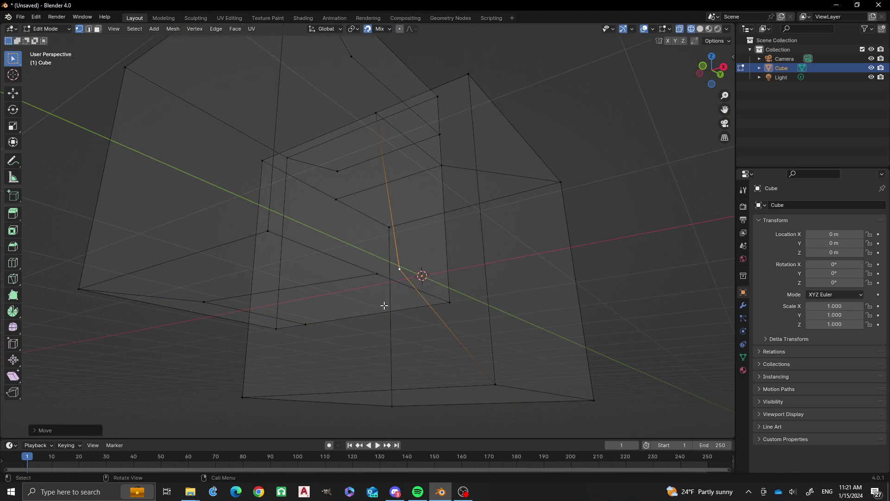
pyautogui.moveTo(392, 287); pyautogui.dragTo(341, 326, button='middle')
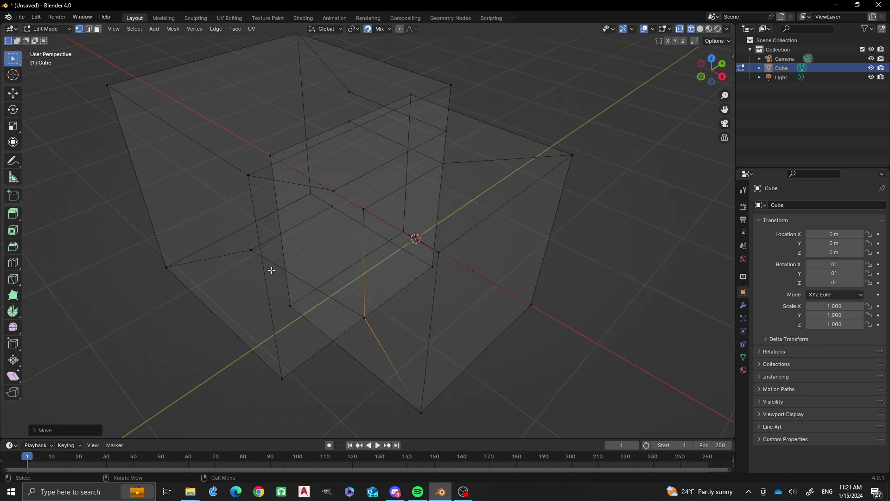
# Move a vertex inside the overlap along Y, then along X, to meet the cube edges.
pyautogui.click(249, 250)
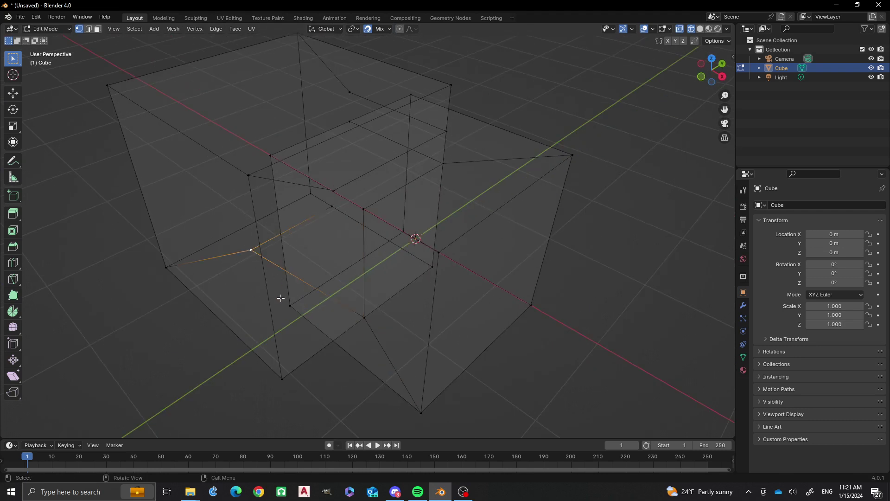
pyautogui.moveTo(278, 298); pyautogui.dragTo(265, 294, button='middle')
pyautogui.press('g')
pyautogui.press('y')
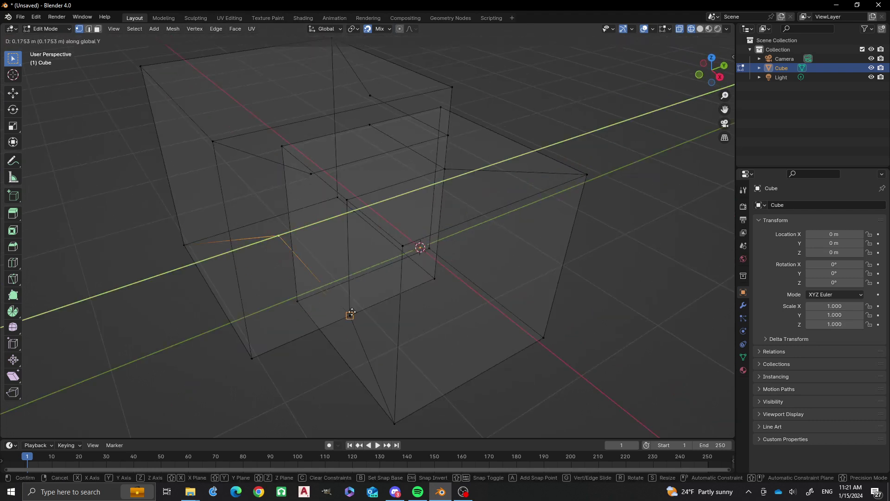
pyautogui.click(352, 312)
pyautogui.moveTo(298, 301)
pyautogui.mouseDown(button='middle')
pyautogui.moveTo(363, 296)
pyautogui.moveTo(299, 294)
pyautogui.mouseUp(button='middle')
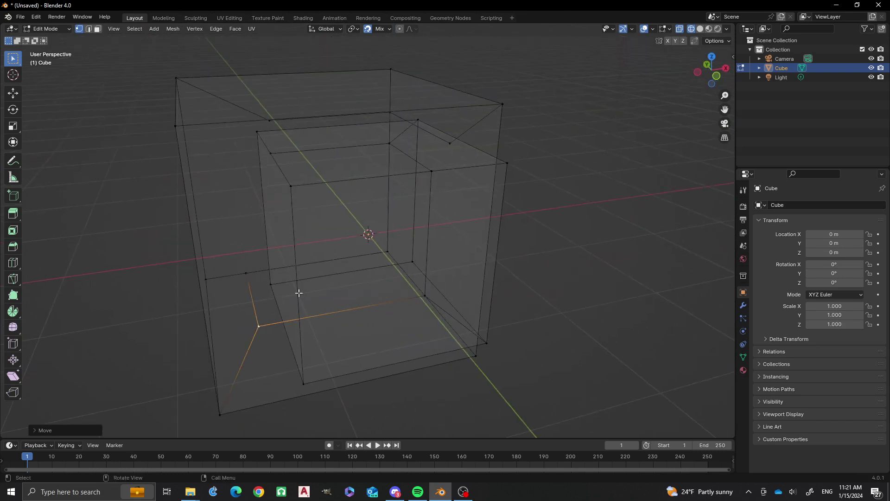
pyautogui.press('g')
pyautogui.press('x')
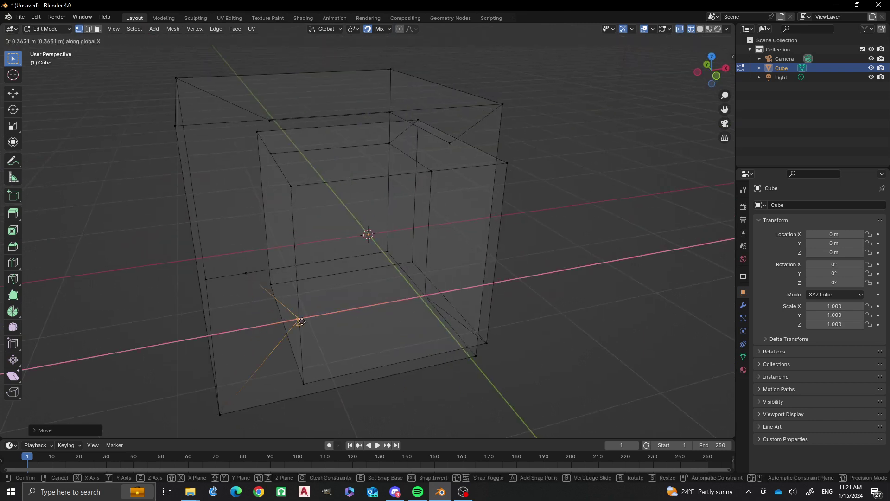
pyautogui.click(272, 301)
# Slide another vertex along the X axis into line with the cube edge.
pyautogui.click(253, 271)
pyautogui.press('g')
pyautogui.press('x')
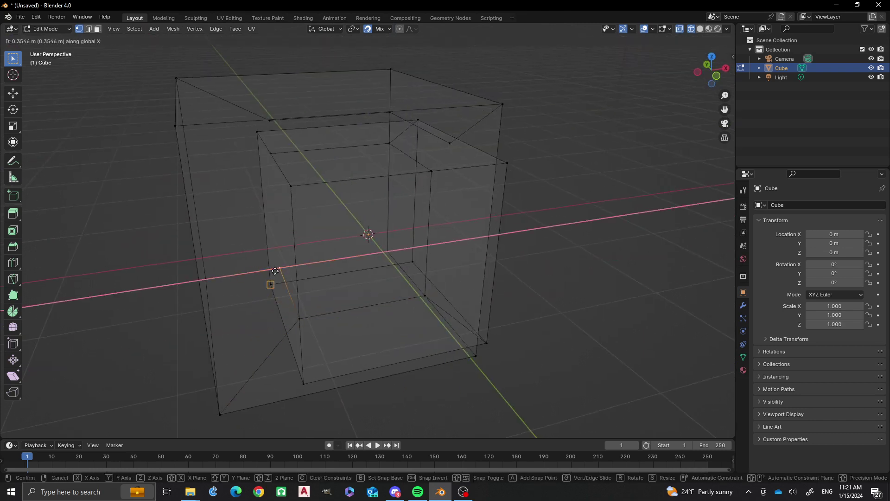
pyautogui.click(269, 256)
pyautogui.moveTo(269, 256); pyautogui.dragTo(388, 262, button='middle')
pyautogui.scroll(1, 341, 257)
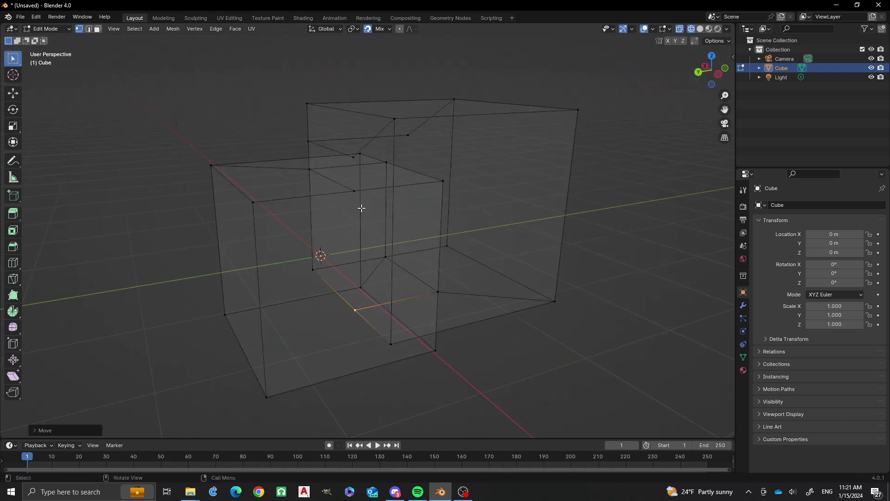
pyautogui.moveTo(421, 290); pyautogui.dragTo(416, 269, button='middle')
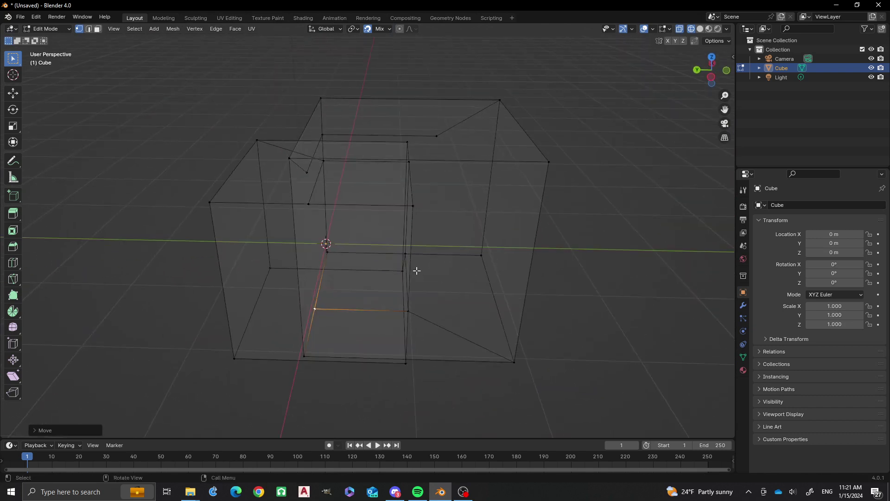
# Delete the stray corner vertex and its edges with X > Vertices.
pyautogui.moveTo(428, 206); pyautogui.dragTo(447, 195, button='middle')
pyautogui.click(440, 184)
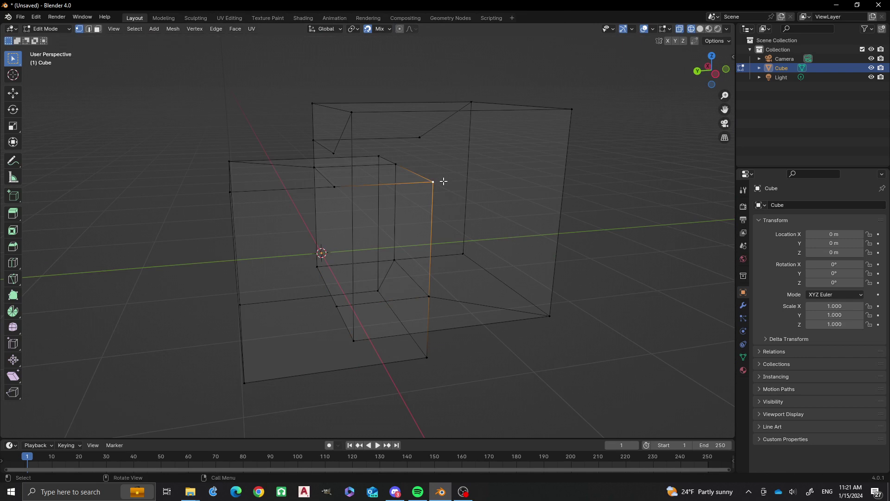
pyautogui.press('x')
pyautogui.click(443, 181)
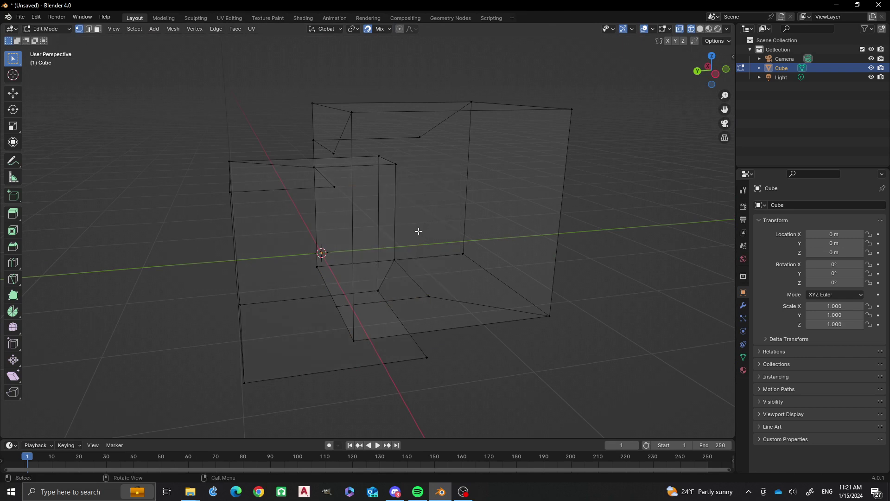
# Select the four bottom corner vertices of the bottom face.
pyautogui.moveTo(417, 231); pyautogui.dragTo(381, 224, button='middle')
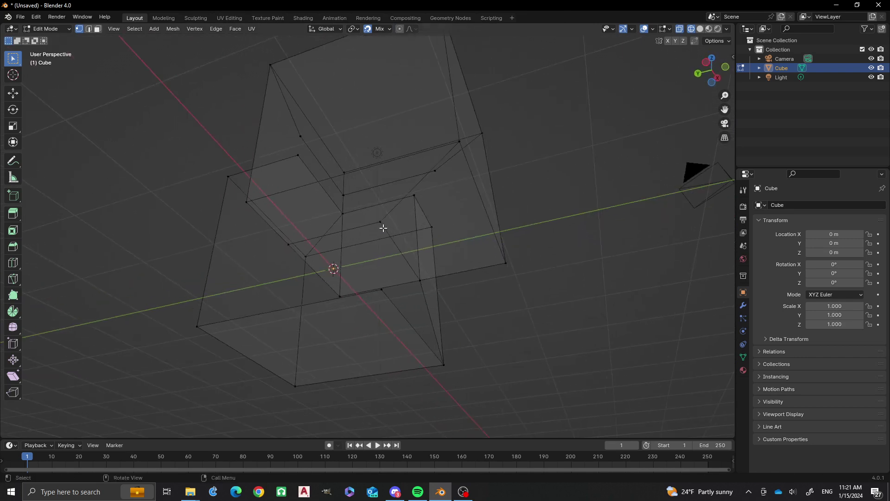
pyautogui.click(379, 222)
pyautogui.keyDown('shift'); pyautogui.click(382, 289); pyautogui.keyUp('shift')
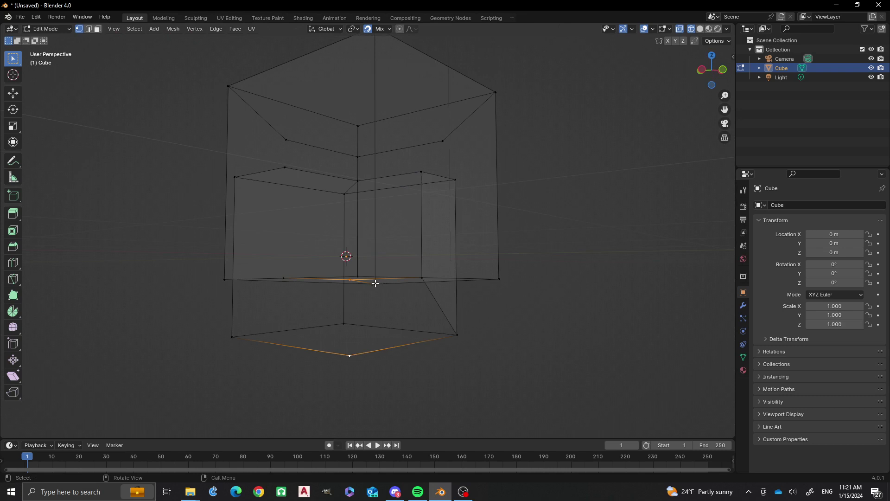
pyautogui.press('KP_1')
pyautogui.moveTo(417, 296)
pyautogui.mouseDown(button='middle')
pyautogui.moveTo(389, 318)
pyautogui.moveTo(408, 291)
pyautogui.mouseUp(button='middle')
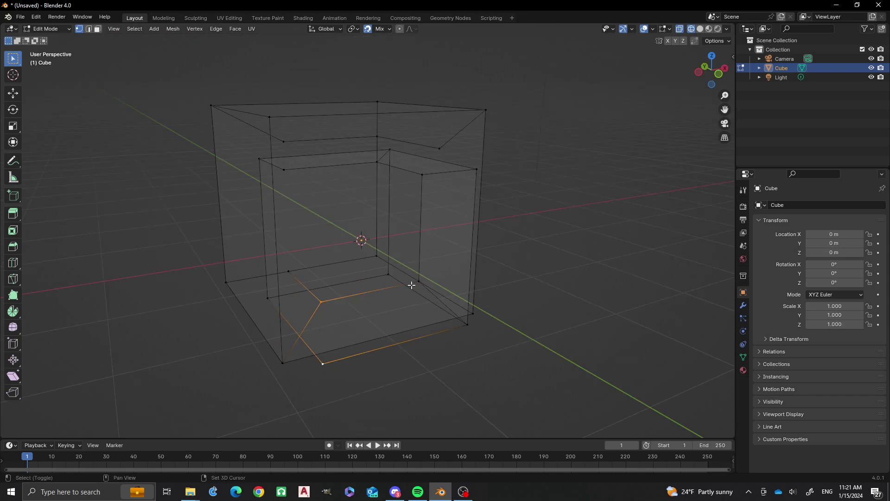
pyautogui.keyDown('shift'); pyautogui.click(417, 283); pyautogui.keyUp('shift')
pyautogui.keyDown('shift'); pyautogui.click(467, 328); pyautogui.keyUp('shift')
pyautogui.moveTo(415, 361); pyautogui.dragTo(390, 364, button='middle')
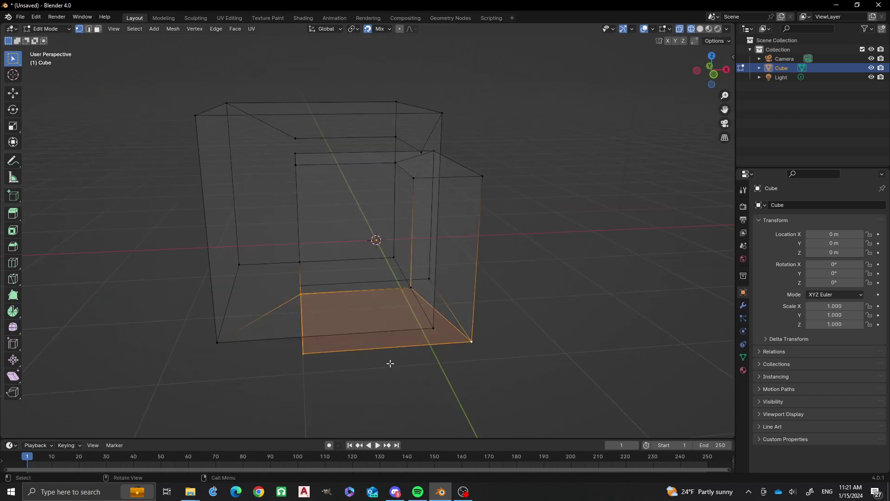
# Merge all of the Cube's vertices By Distance to remove the duplicate vertex, then deselect.
pyautogui.press('a')
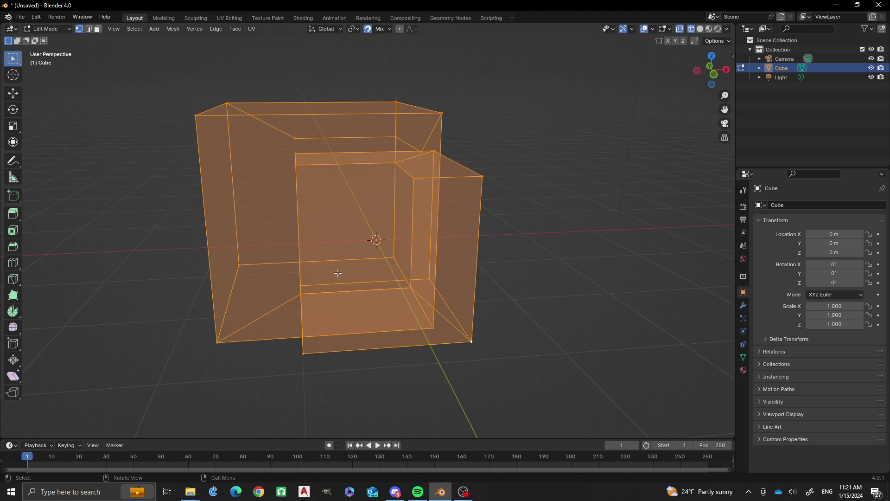
pyautogui.press('m')
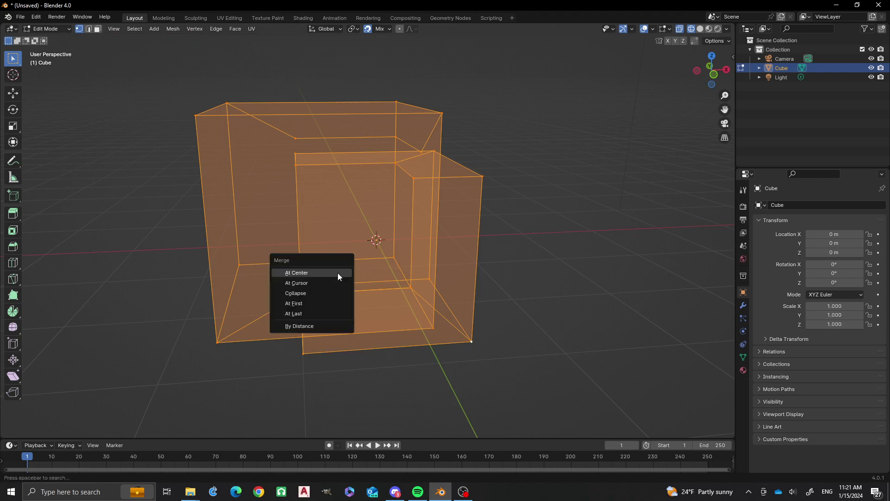
pyautogui.click(312, 327)
pyautogui.click(592, 304)
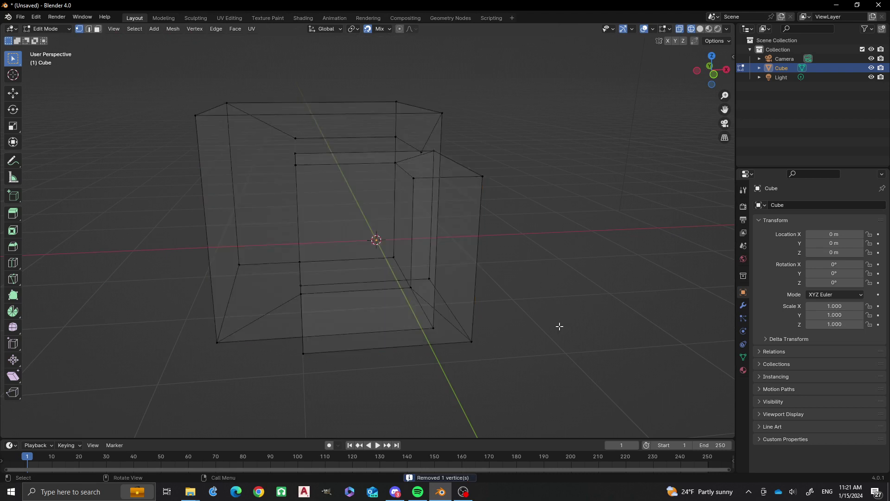
pyautogui.moveTo(558, 324); pyautogui.dragTo(459, 344, button='middle')
# Merge a loose vertex on the upper cube At First onto its partner corner.
pyautogui.moveTo(427, 224); pyautogui.dragTo(366, 196, button='middle')
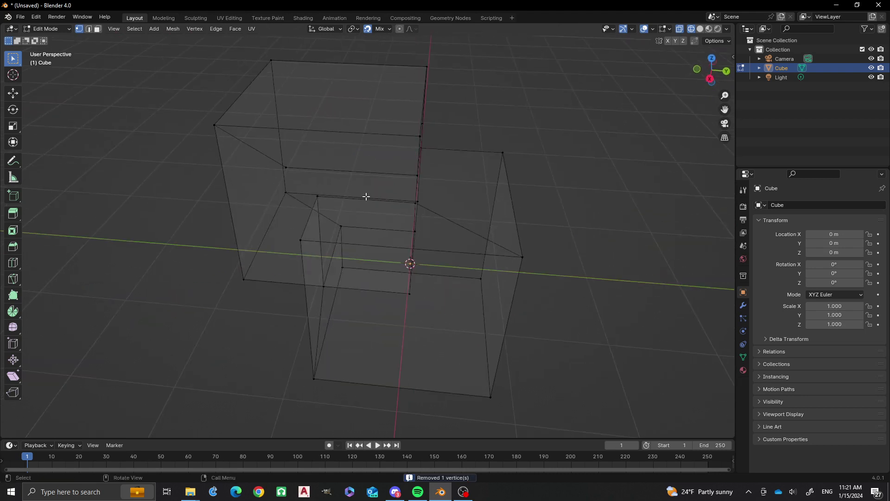
pyautogui.moveTo(317, 214); pyautogui.dragTo(334, 190, button='middle')
pyautogui.click(298, 147)
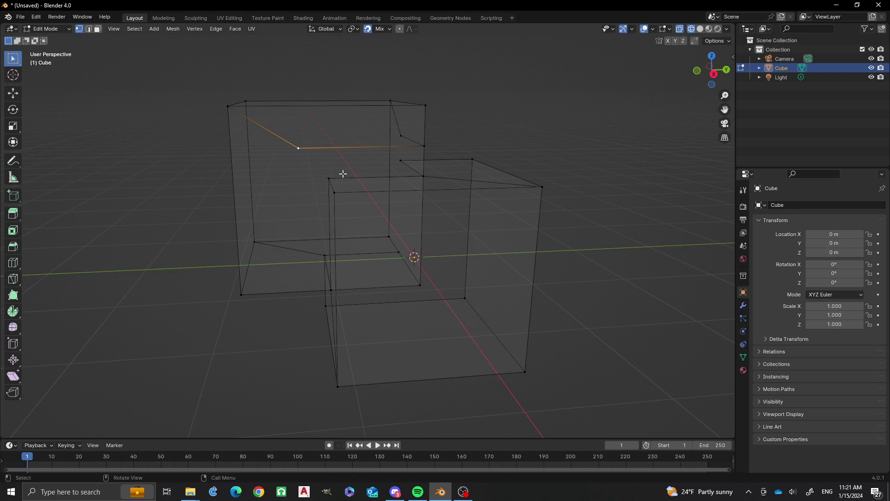
pyautogui.moveTo(343, 171); pyautogui.dragTo(324, 179, button='middle')
pyautogui.scroll(3, 341, 176)
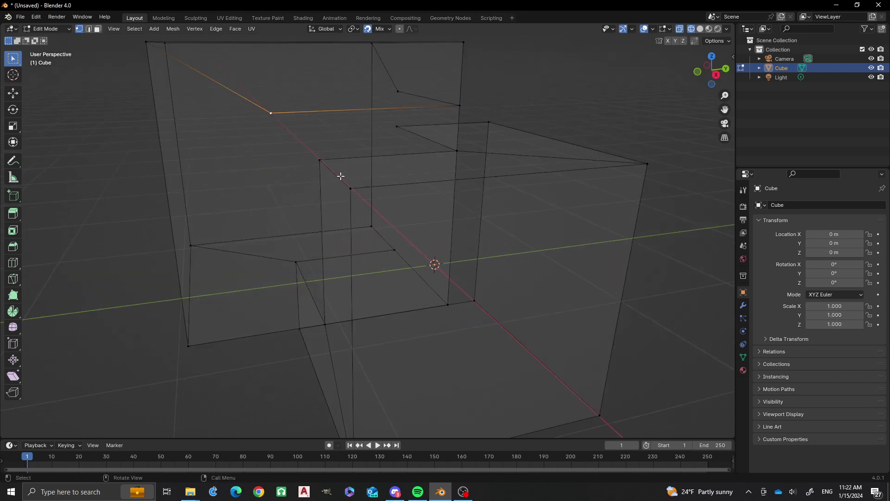
pyautogui.click(320, 160)
pyautogui.keyDown('shift'); pyautogui.click(272, 112); pyautogui.keyUp('shift')
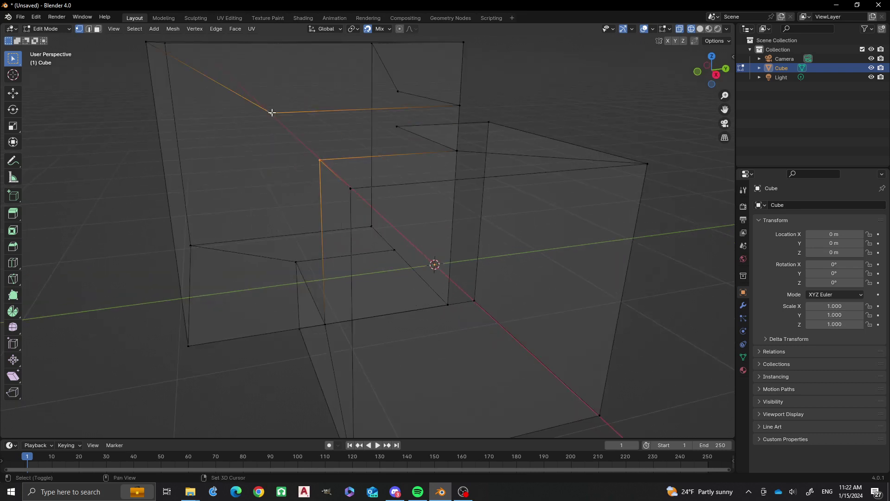
pyautogui.press('m')
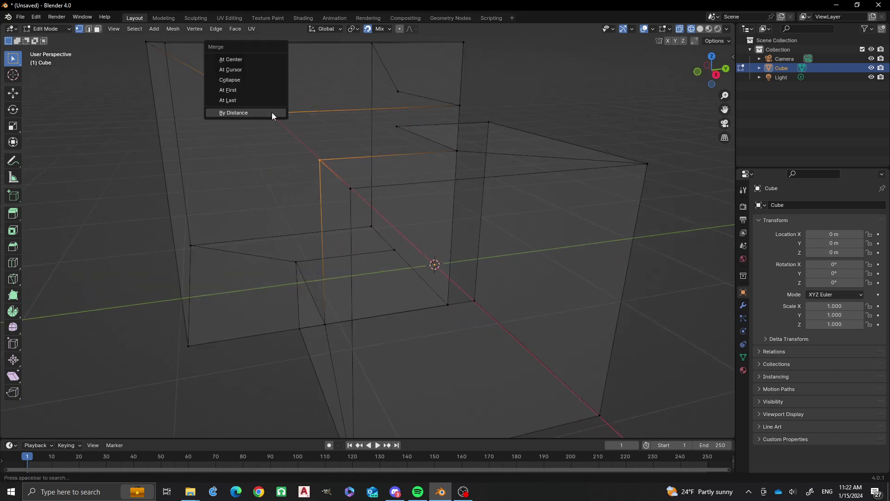
pyautogui.click(243, 90)
# Merge the next vertex pair At First, folding the upper vertex onto the lower one.
pyautogui.moveTo(380, 155); pyautogui.dragTo(407, 169, button='middle')
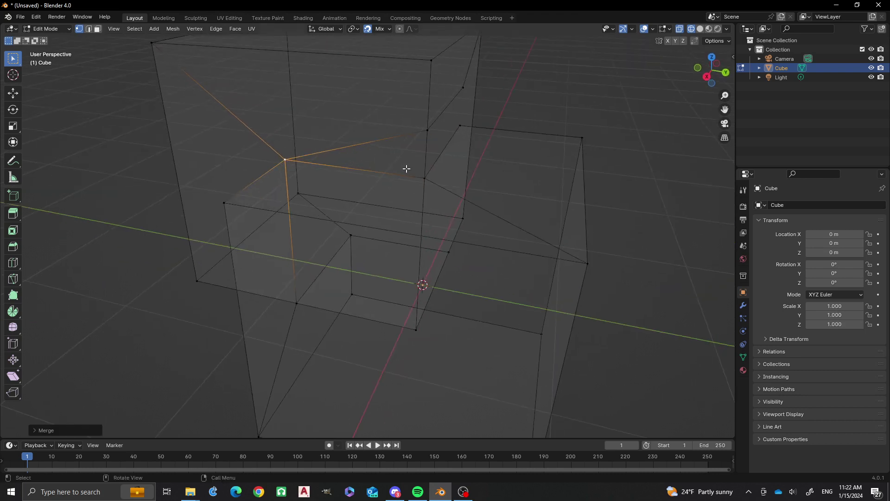
pyautogui.click(425, 178)
pyautogui.keyDown('shift'); pyautogui.click(424, 132); pyautogui.keyUp('shift')
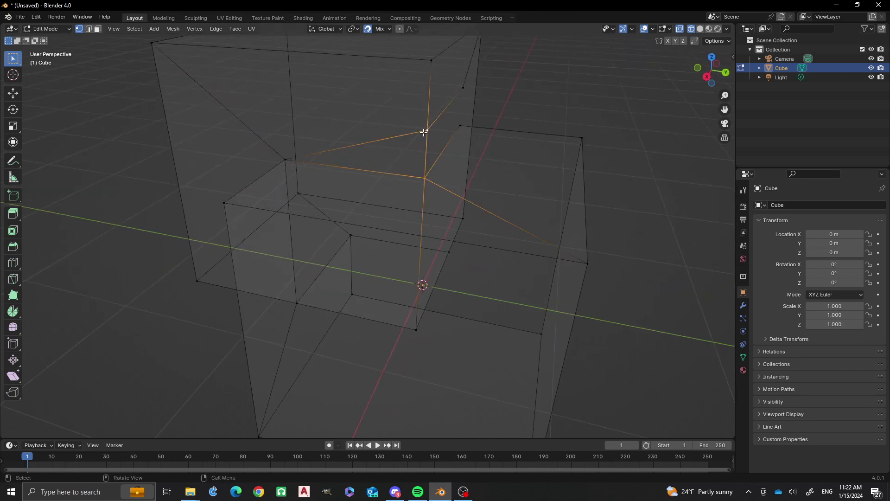
pyautogui.press('m')
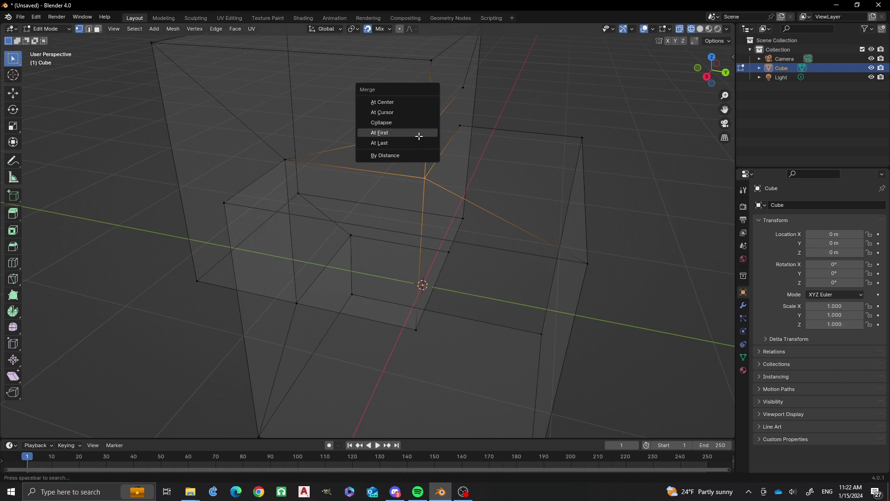
pyautogui.click(419, 136)
pyautogui.moveTo(506, 193); pyautogui.dragTo(448, 194, button='middle')
# Merge one more stray vertex pair At First onto the first-selected vertex.
pyautogui.click(457, 213)
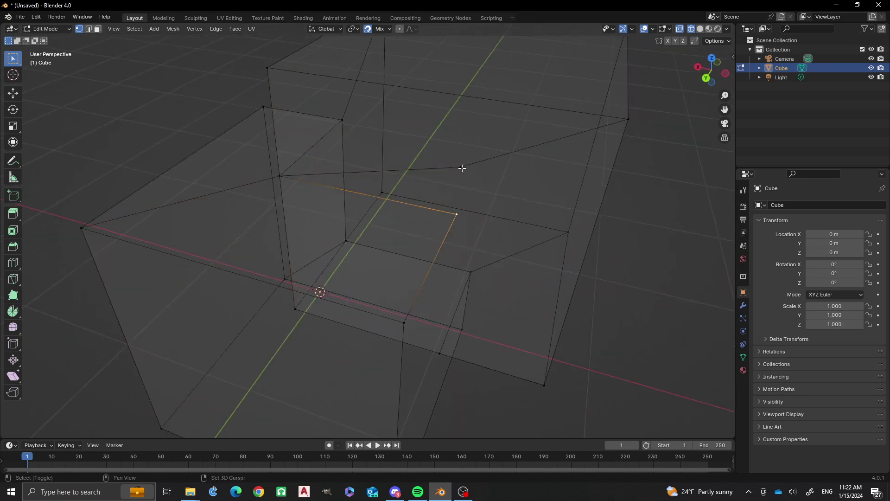
pyautogui.keyDown('shift'); pyautogui.click(460, 167); pyautogui.keyUp('shift')
pyautogui.press('m')
pyautogui.click(463, 168)
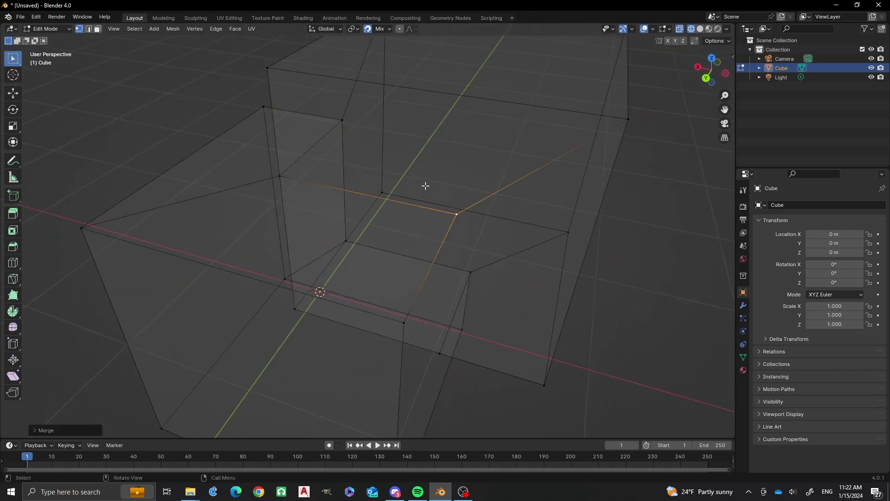
pyautogui.moveTo(424, 185)
pyautogui.mouseDown(button='middle')
pyautogui.moveTo(469, 233)
pyautogui.moveTo(432, 197)
pyautogui.moveTo(391, 213)
pyautogui.moveTo(407, 214)
pyautogui.moveTo(389, 294)
pyautogui.moveTo(433, 266)
pyautogui.moveTo(423, 197)
pyautogui.mouseUp(button='middle')
# Fill the first gap between the cubes with a new face from its corner vertices.
pyautogui.click(388, 291)
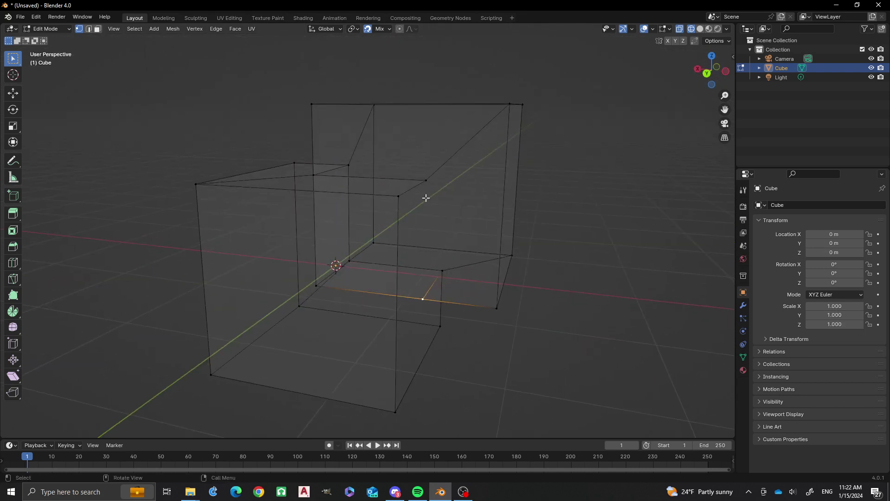
pyautogui.keyDown('ctrl'); pyautogui.click(509, 105); pyautogui.keyUp('ctrl')
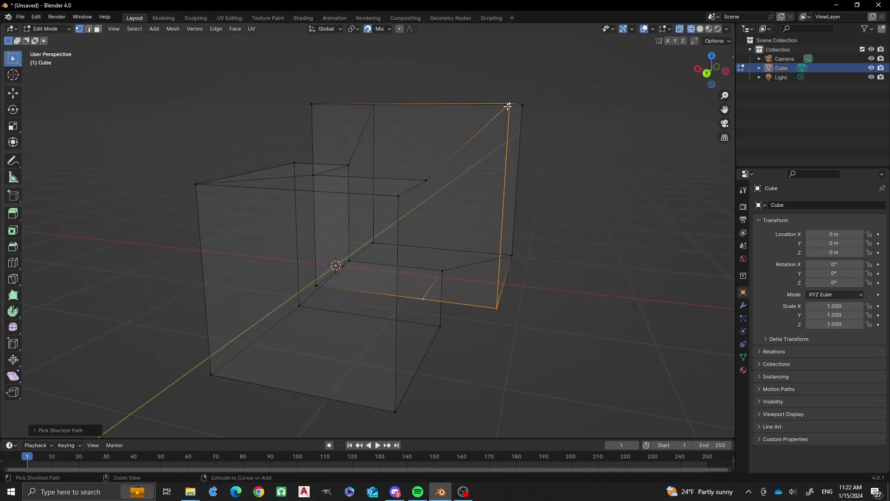
pyautogui.keyDown('shift'); pyautogui.click(427, 180); pyautogui.keyUp('shift')
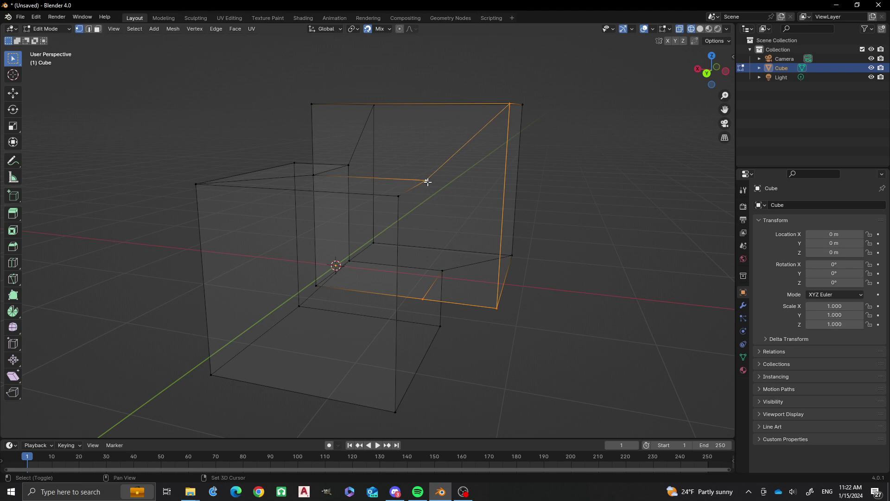
pyautogui.press('f')
pyautogui.moveTo(478, 247); pyautogui.dragTo(354, 214, button='middle')
# Select the four corners of the lower opening and fill it with a quad face.
pyautogui.click(337, 186)
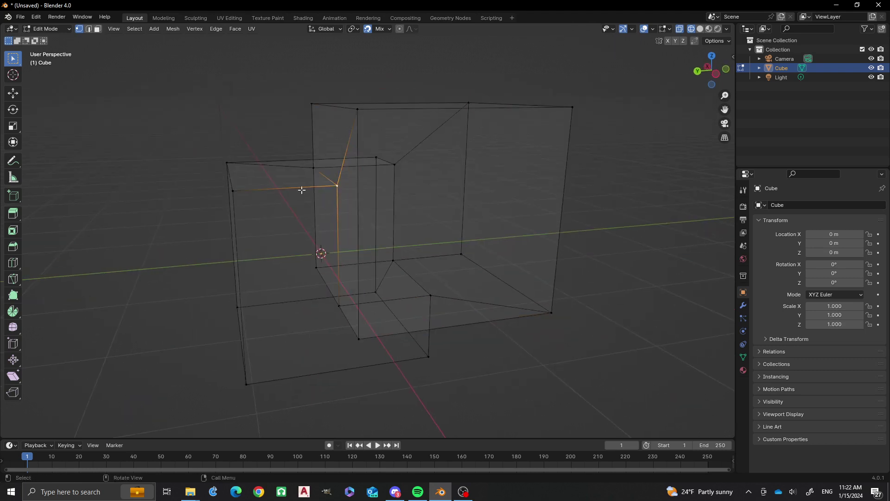
pyautogui.keyDown('shift'); pyautogui.click(243, 192); pyautogui.keyUp('shift')
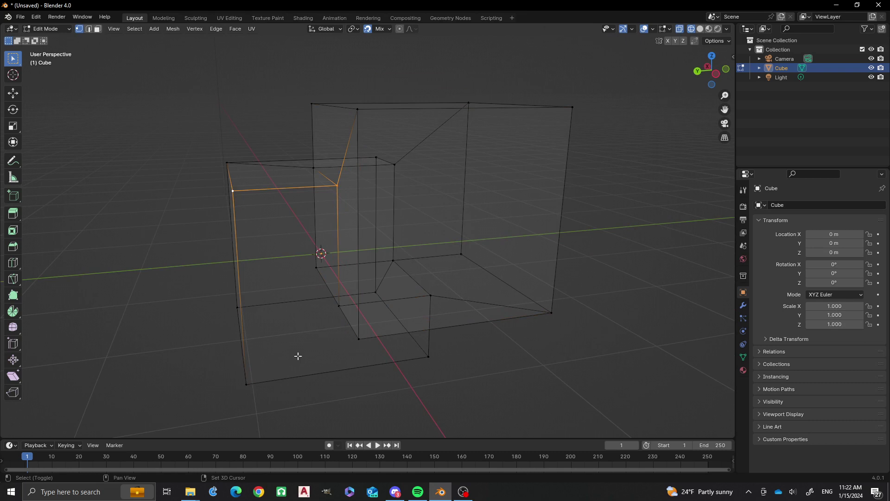
pyautogui.keyDown('shift'); pyautogui.click(245, 388); pyautogui.keyUp('shift')
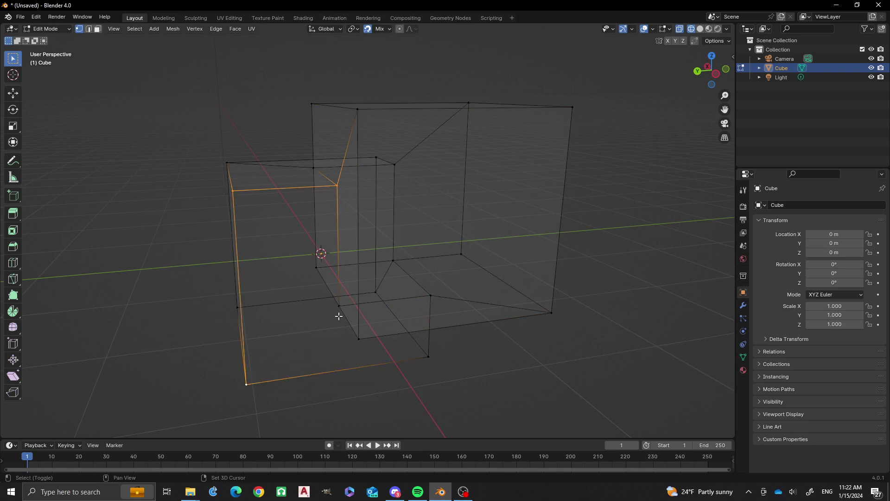
pyautogui.keyDown('shift'); pyautogui.click(332, 329); pyautogui.keyUp('shift')
pyautogui.moveTo(328, 343); pyautogui.dragTo(322, 269, button='middle')
pyautogui.click(326, 263)
pyautogui.keyDown('shift'); pyautogui.click(426, 266); pyautogui.keyUp('shift')
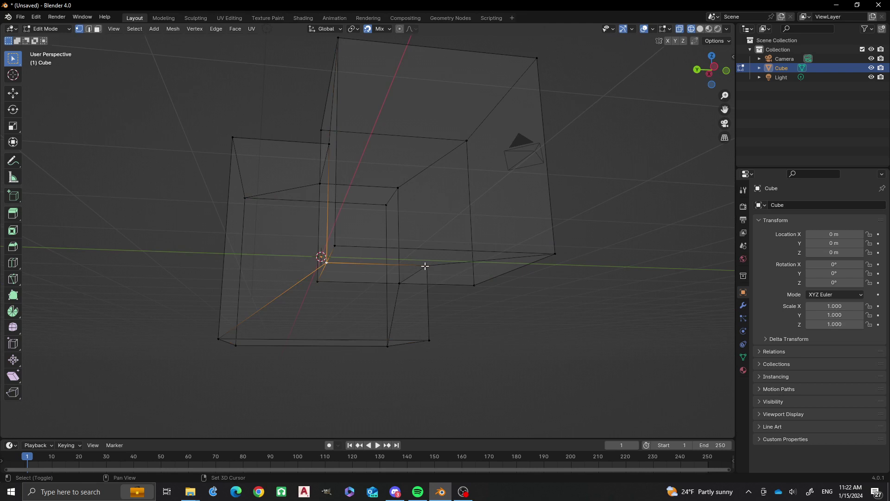
pyautogui.keyDown('shift'); pyautogui.click(429, 341); pyautogui.keyUp('shift')
pyautogui.moveTo(332, 340); pyautogui.dragTo(312, 351, button='middle')
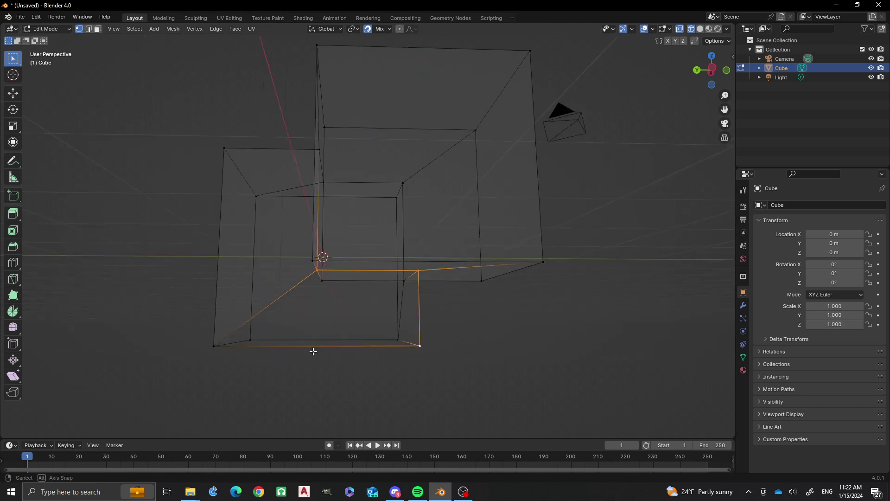
pyautogui.keyDown('shift'); pyautogui.click(211, 344); pyautogui.keyUp('shift')
pyautogui.press('f')
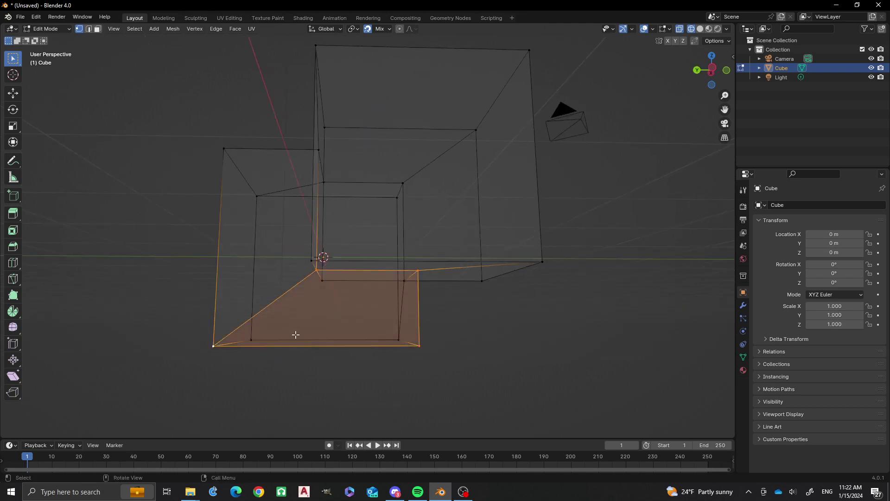
# Delete the leftover stray vertex and its attached edges.
pyautogui.moveTo(297, 302); pyautogui.dragTo(373, 324, button='middle')
pyautogui.click(315, 304)
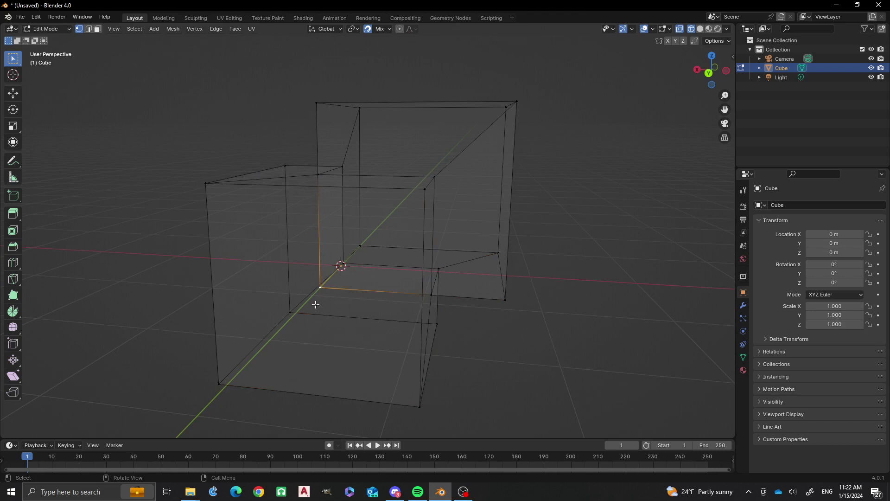
pyautogui.moveTo(315, 304); pyautogui.dragTo(417, 326, button='middle')
pyautogui.press('x')
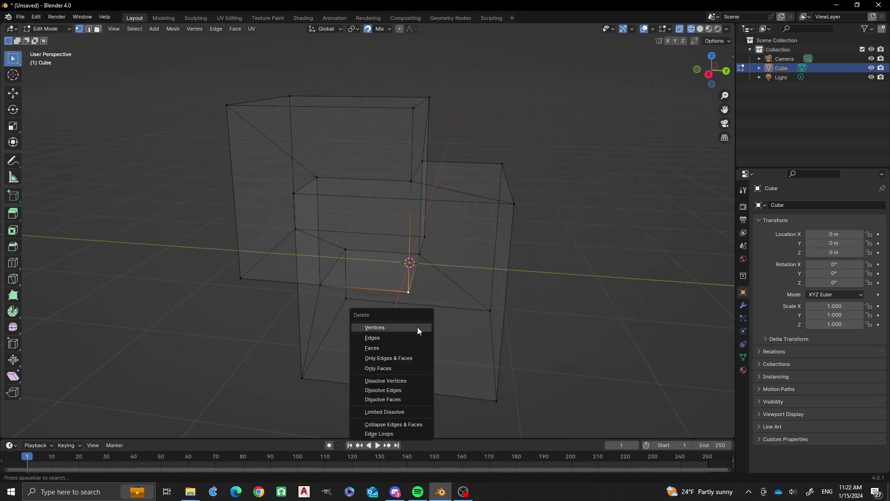
pyautogui.click(417, 327)
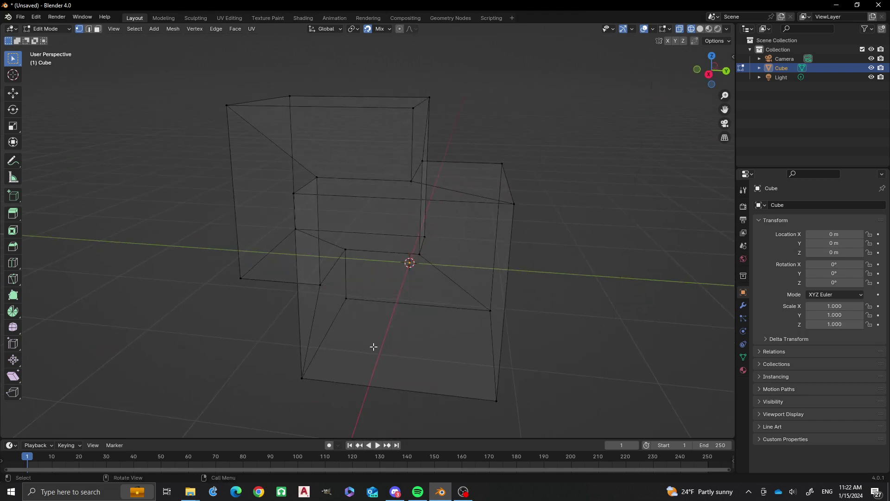
pyautogui.moveTo(373, 346)
pyautogui.mouseDown(button='middle')
pyautogui.moveTo(380, 280)
pyautogui.moveTo(397, 300)
pyautogui.mouseUp(button='middle')
# Switch the viewport to Solid shading and orbit to inspect the mesh.
pyautogui.press('z')
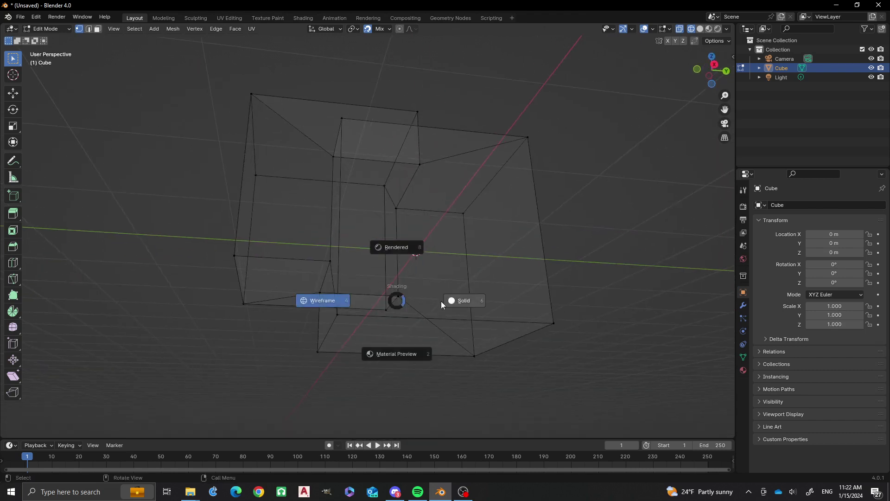
pyautogui.click(463, 301)
pyautogui.moveTo(463, 302)
pyautogui.mouseDown(button='middle')
pyautogui.moveTo(357, 299)
pyautogui.moveTo(407, 239)
pyautogui.moveTo(392, 278)
pyautogui.moveTo(405, 252)
pyautogui.moveTo(402, 263)
pyautogui.moveTo(353, 225)
pyautogui.mouseUp(button='middle')
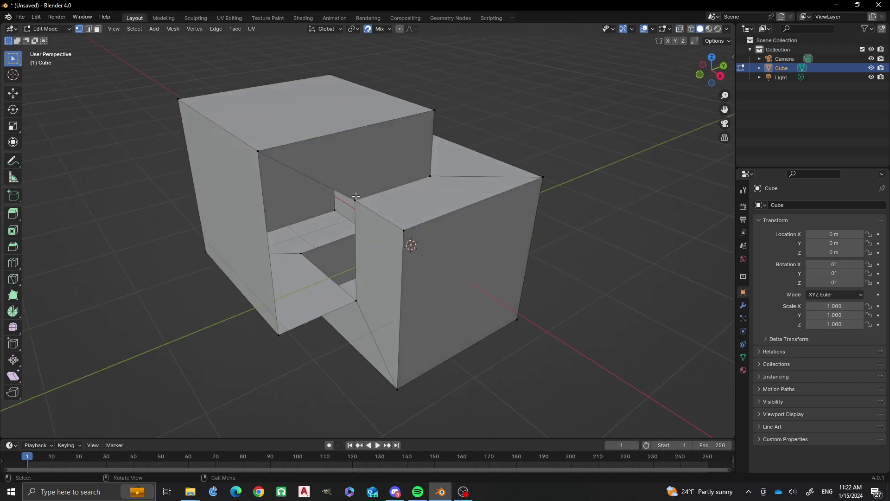
# Select the edge path to the lower-left vertex and the inner upper-left corner, viewing frontally.
pyautogui.keyDown('ctrl'); pyautogui.click(278, 333); pyautogui.keyUp('ctrl')
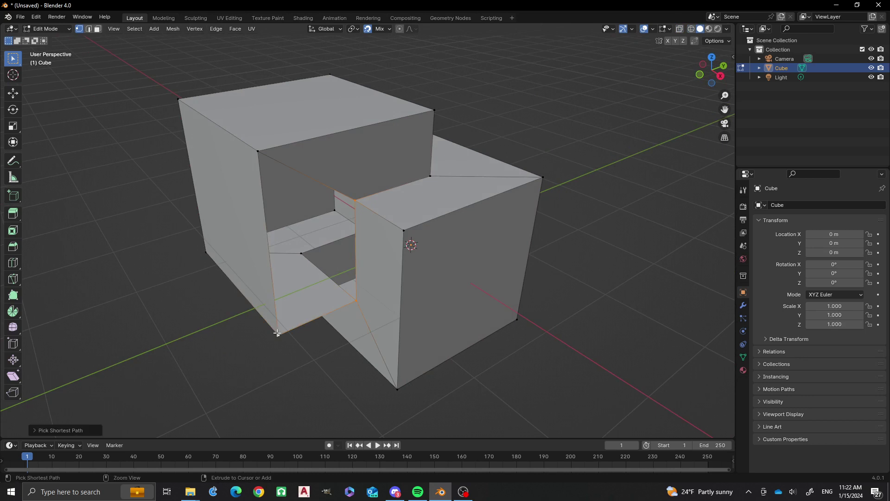
pyautogui.keyDown('shift'); pyautogui.click(254, 153); pyautogui.keyUp('shift')
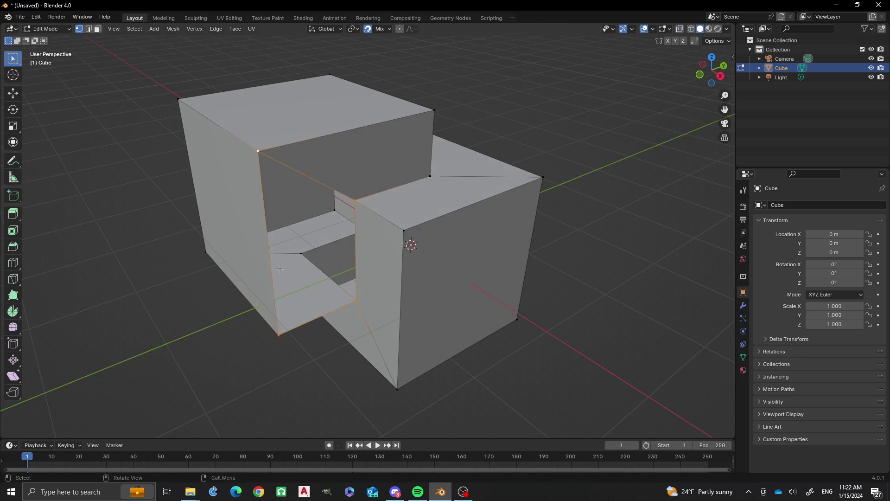
pyautogui.moveTo(313, 352); pyautogui.dragTo(539, 285, button='middle')
pyautogui.moveTo(434, 284); pyautogui.dragTo(496, 356, button='middle')
# Select the entire connected stepped mesh and inspect it from several angles.
pyautogui.moveTo(320, 220); pyautogui.dragTo(349, 277, button='middle')
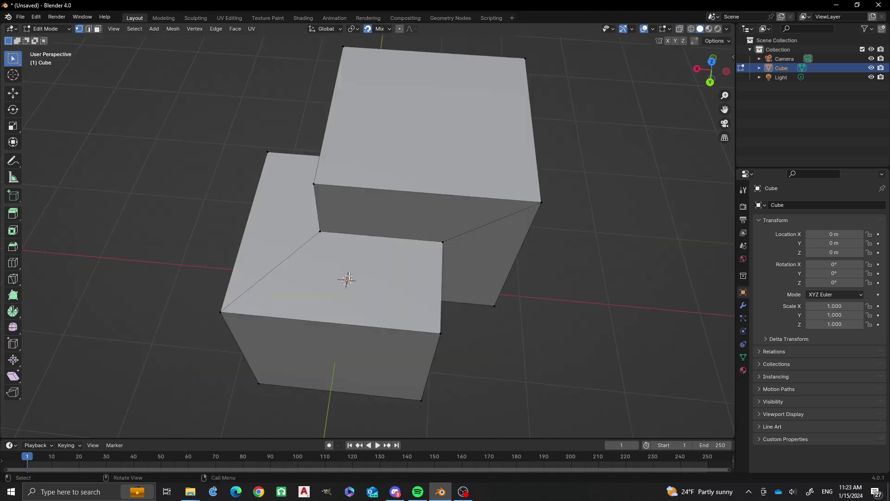
pyautogui.moveTo(317, 252); pyautogui.dragTo(344, 228, button='middle')
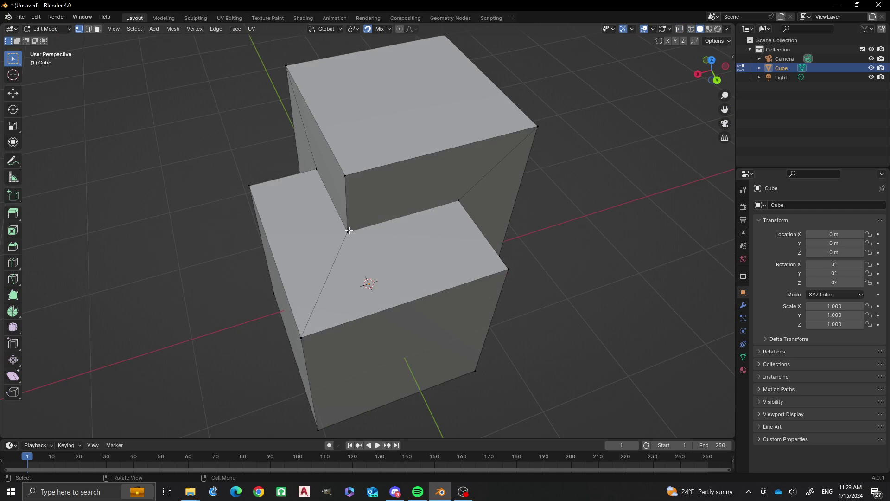
pyautogui.press('l')
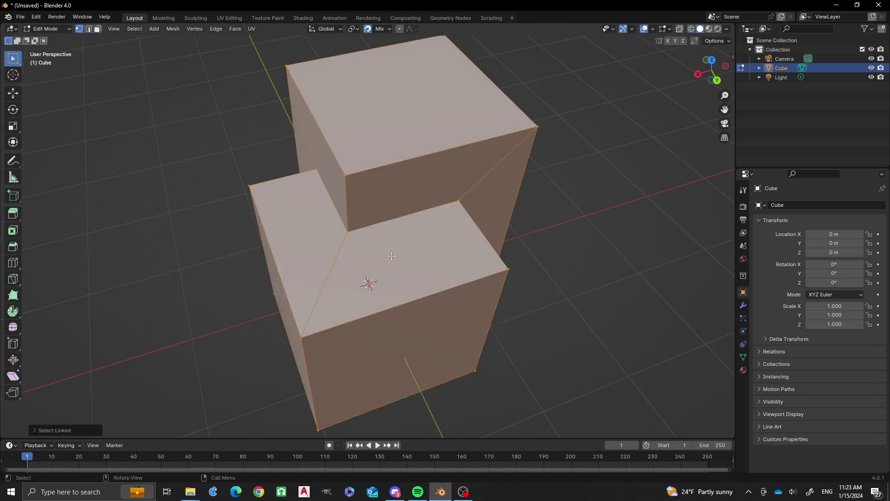
pyautogui.moveTo(349, 230); pyautogui.dragTo(427, 238, button='middle')
pyautogui.scroll(-4, 343, 249)
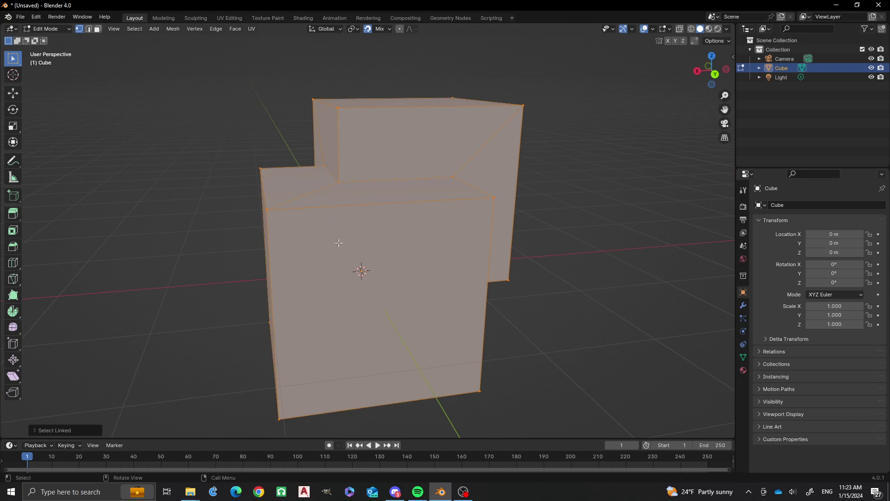
pyautogui.moveTo(366, 258); pyautogui.dragTo(392, 243, button='middle')
pyautogui.scroll(1, 392, 243)
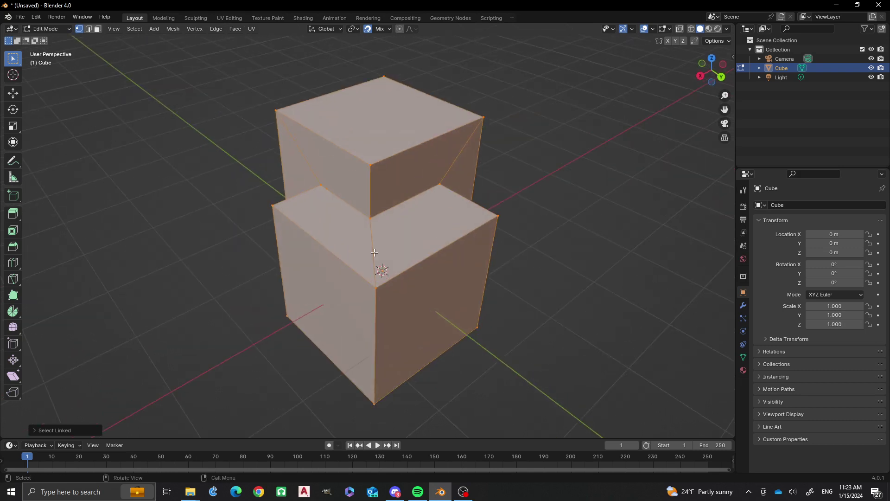
pyautogui.moveTo(473, 252); pyautogui.dragTo(377, 245, button='middle')
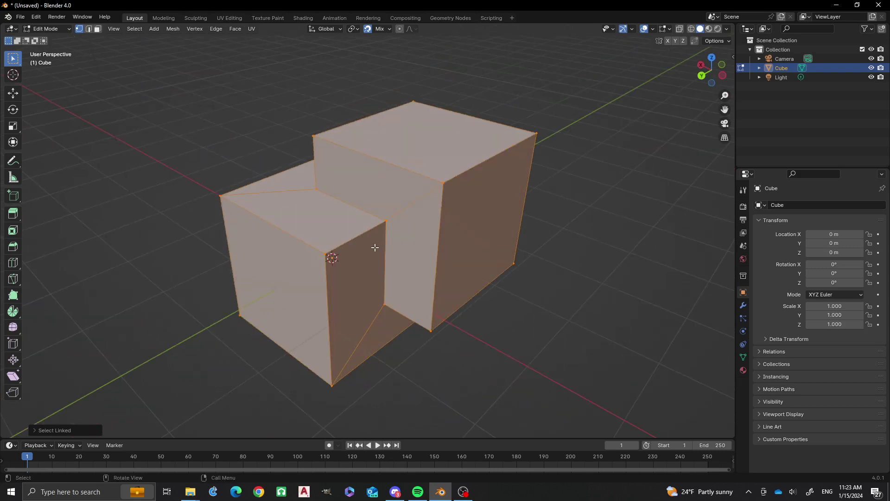
pyautogui.moveTo(322, 265); pyautogui.dragTo(367, 265, button='middle')
pyautogui.press('Tab')
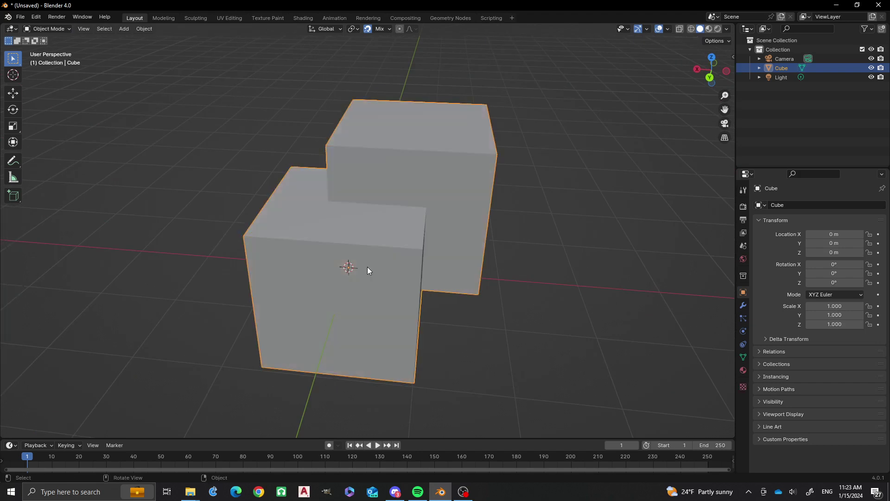
pyautogui.moveTo(296, 284); pyautogui.dragTo(362, 290, button='middle')
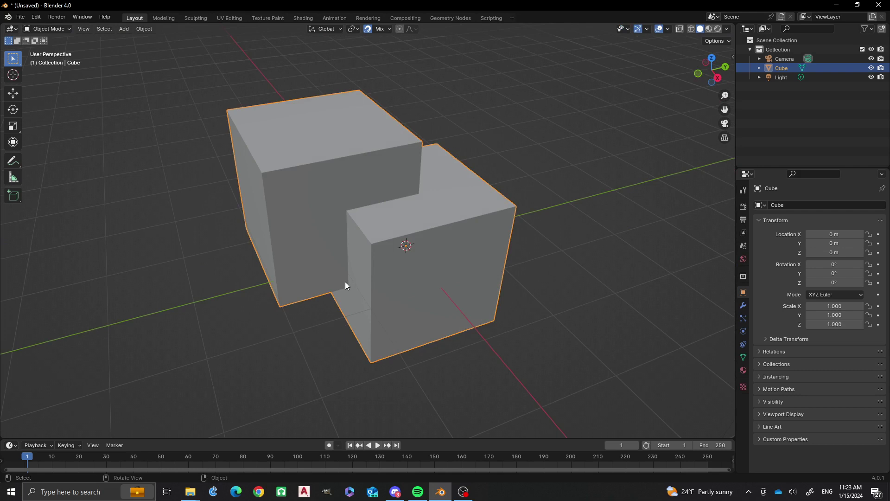
pyautogui.moveTo(408, 268); pyautogui.dragTo(338, 278, button='middle')
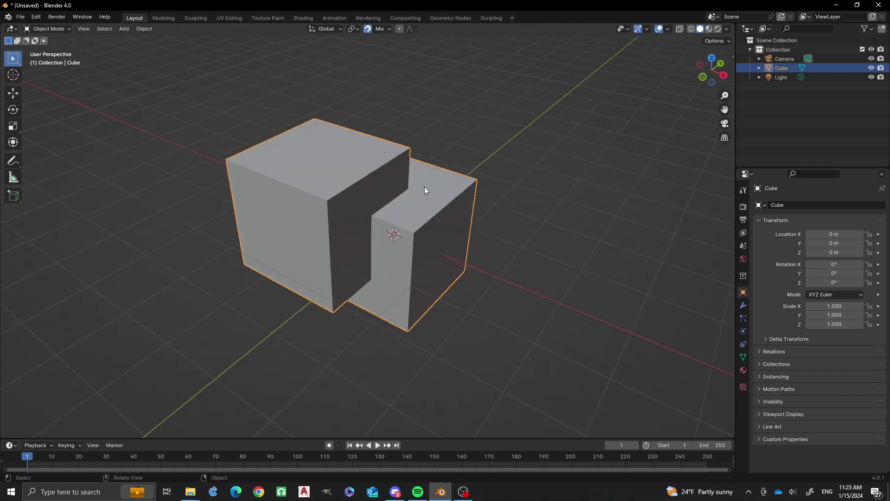
pyautogui.moveTo(424, 187); pyautogui.dragTo(334, 216, button='middle')
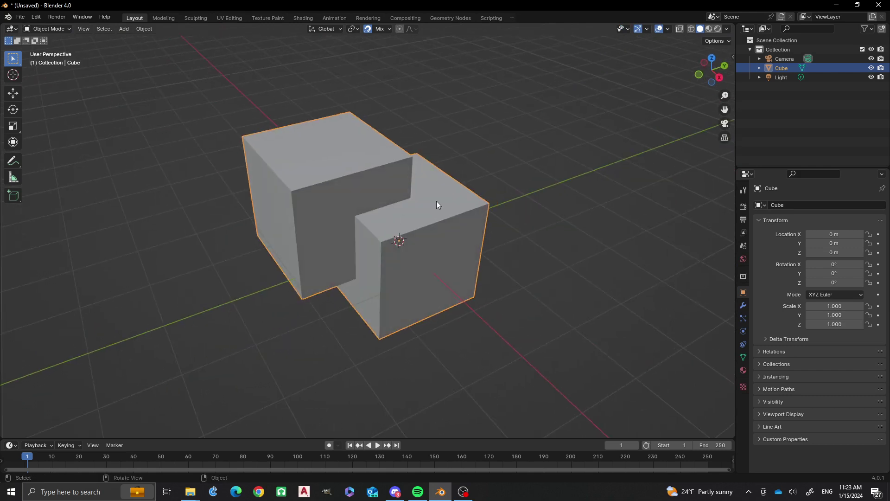